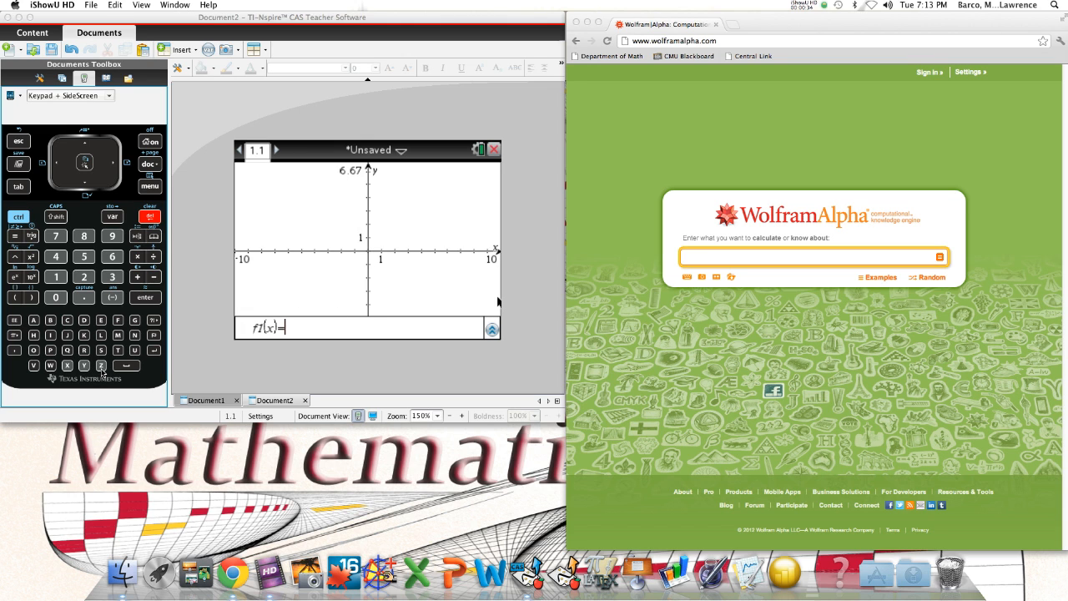
Begin the f1(x) definition with the zeros( function
{"action": "left_click", "coordinate": [102, 370]}
{"action": "left_click", "coordinate": [102, 370]}
{"action": "left_click", "coordinate": [100, 321]}
{"action": "left_click", "coordinate": [87, 353]}
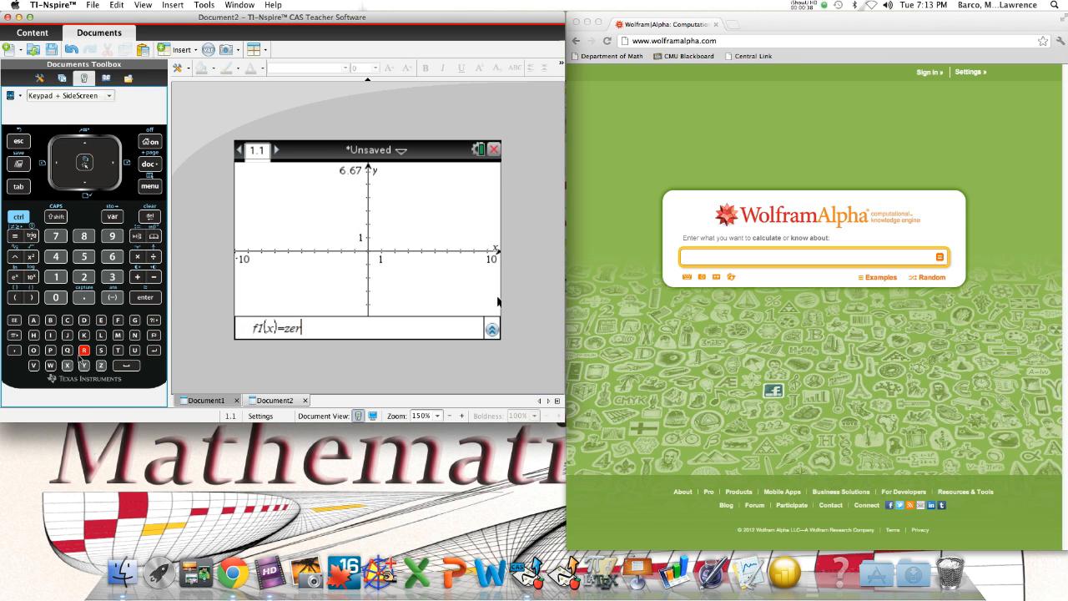
{"action": "left_click", "coordinate": [35, 351]}
{"action": "left_click", "coordinate": [100, 351]}
{"action": "left_click", "coordinate": [16, 298]}
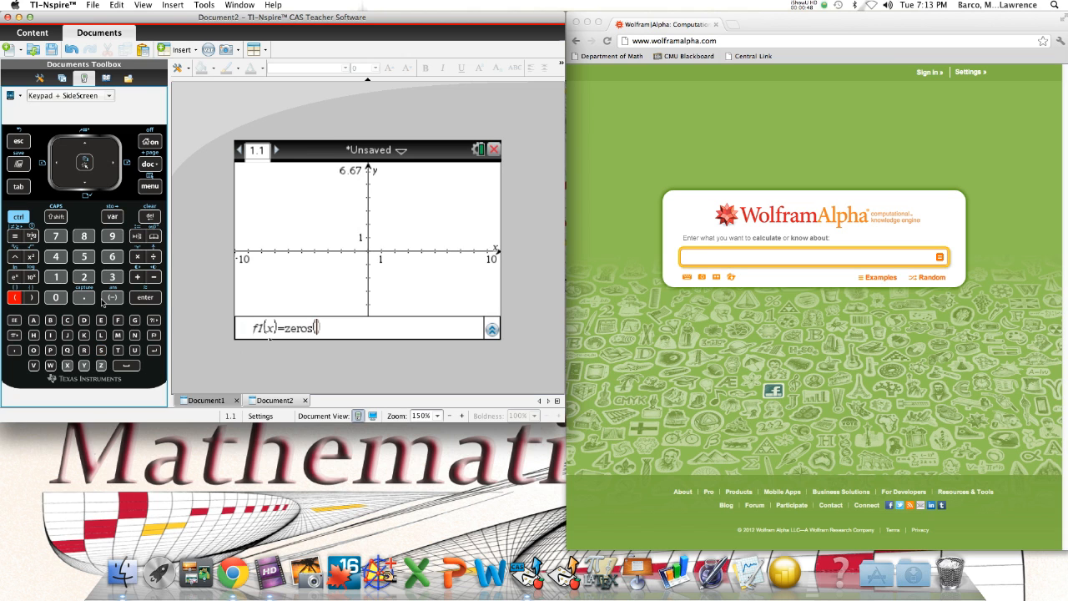
Enter x^2 as the first term inside the zeros function
{"action": "left_click", "coordinate": [67, 366]}
{"action": "left_click", "coordinate": [15, 259]}
{"action": "left_click", "coordinate": [83, 278]}
{"action": "left_click", "coordinate": [138, 276]}
{"action": "left_click", "coordinate": [85, 366]}
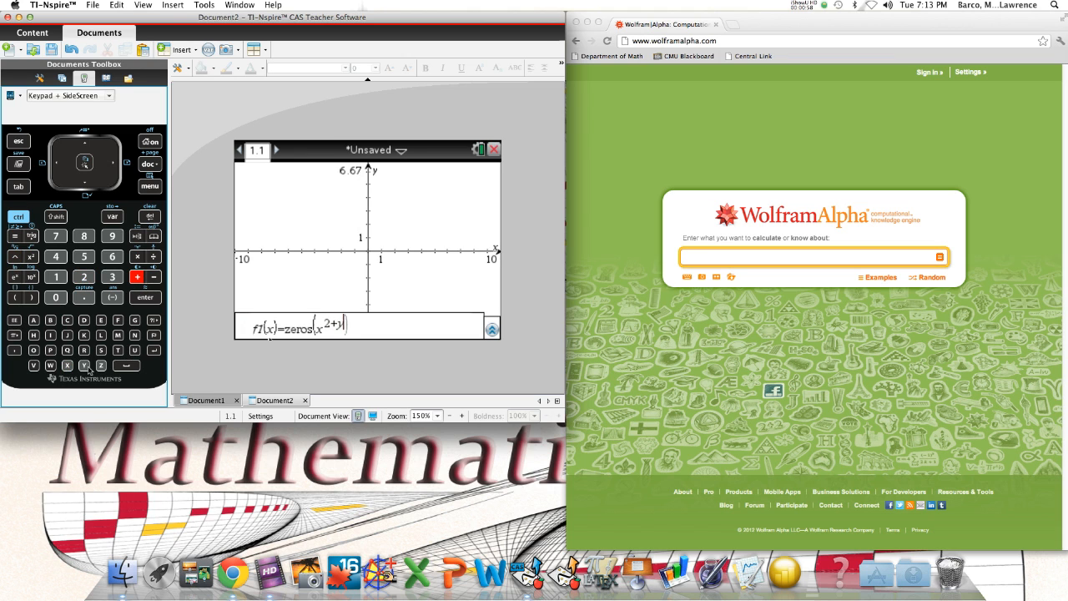
{"action": "left_click", "coordinate": [15, 258]}
{"action": "left_click", "coordinate": [83, 278]}
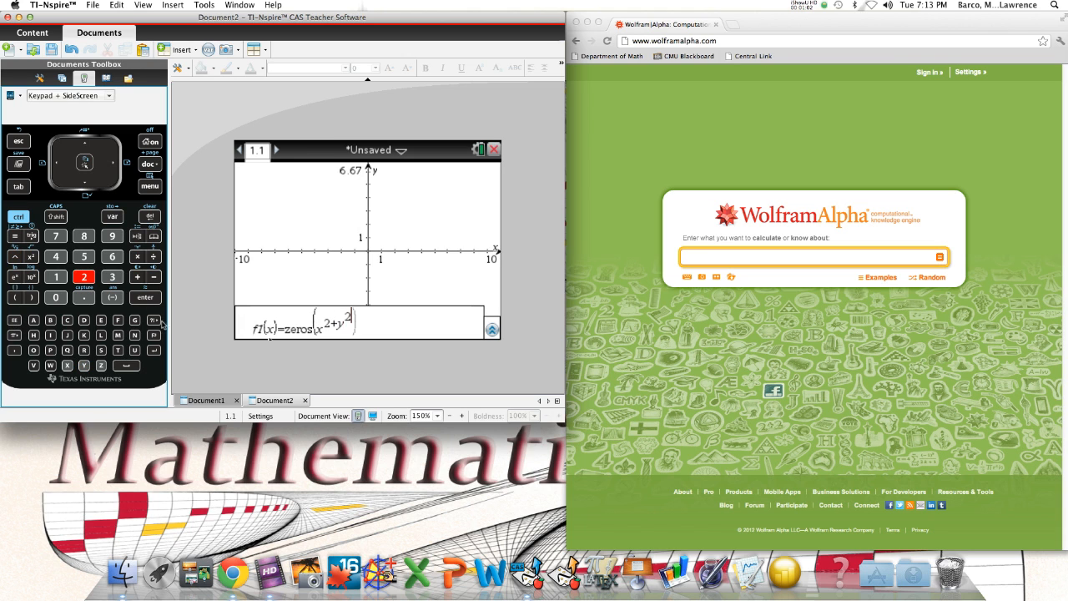
{"action": "left_click", "coordinate": [151, 220]}
{"action": "left_click", "coordinate": [152, 219]}
{"action": "left_click", "coordinate": [152, 220]}
{"action": "left_click", "coordinate": [152, 219]}
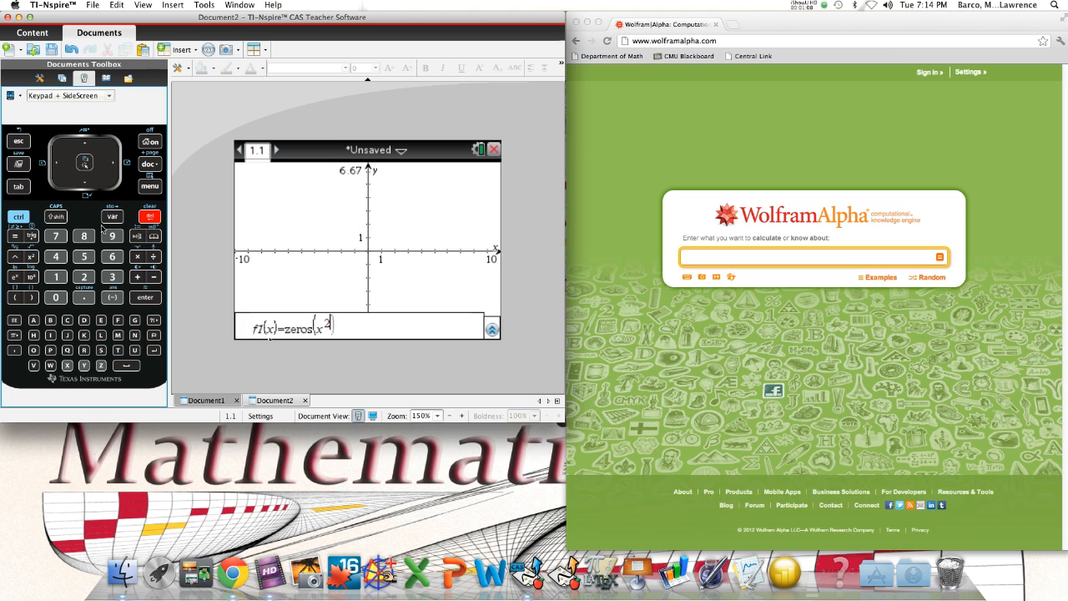
Continue the expression inside zeros with +y^2-25 on the baseline after the x^2 term
{"action": "left_click", "coordinate": [114, 167]}
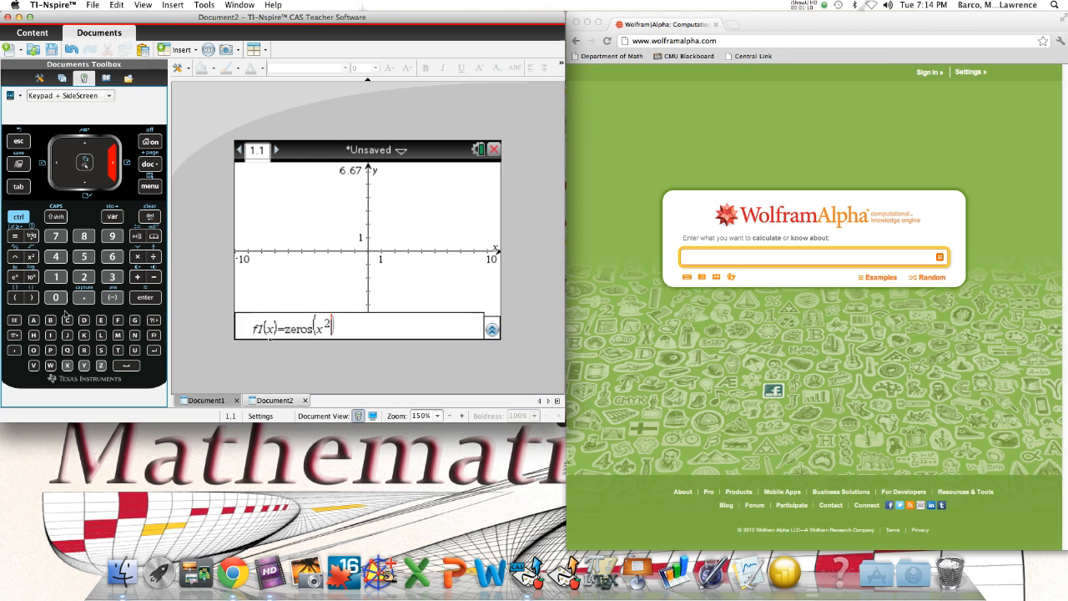
{"action": "left_click", "coordinate": [138, 277]}
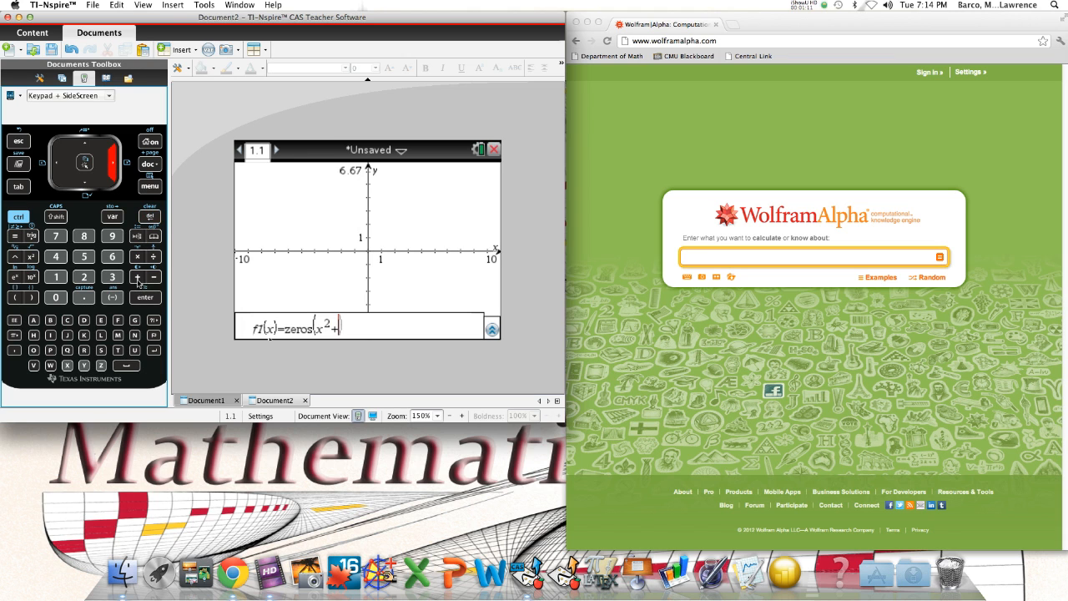
{"action": "left_click", "coordinate": [84, 366]}
{"action": "left_click", "coordinate": [14, 258]}
{"action": "left_click", "coordinate": [83, 276]}
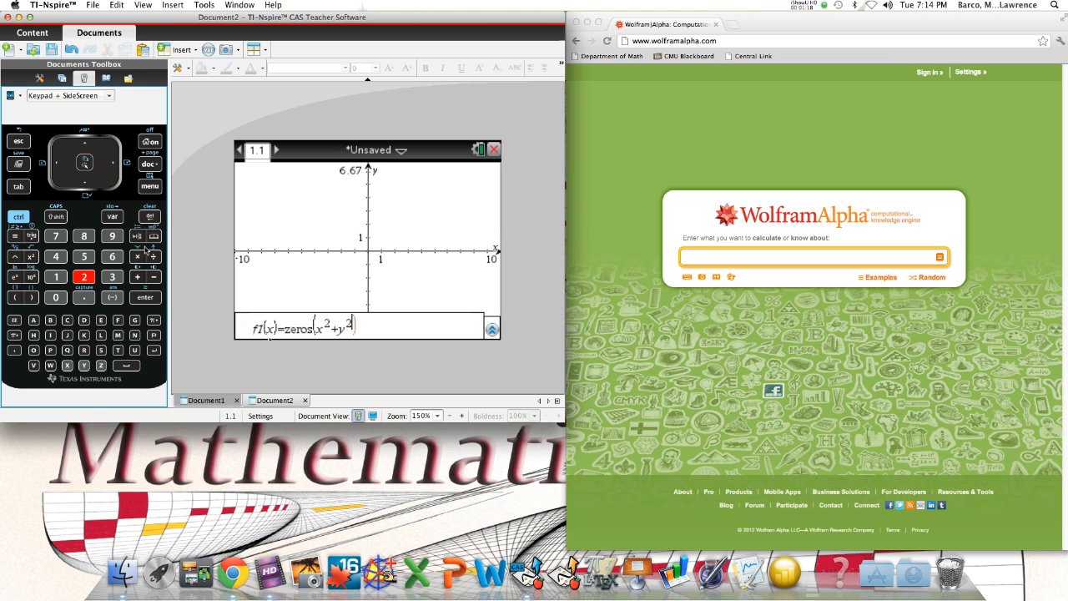
{"action": "left_click", "coordinate": [113, 163]}
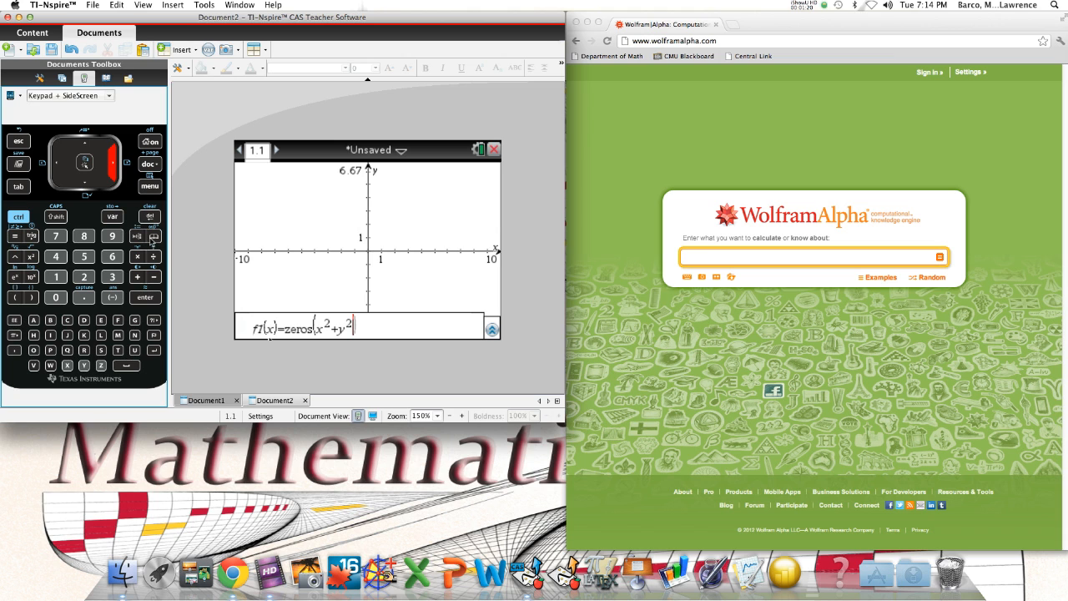
{"action": "left_click", "coordinate": [157, 279]}
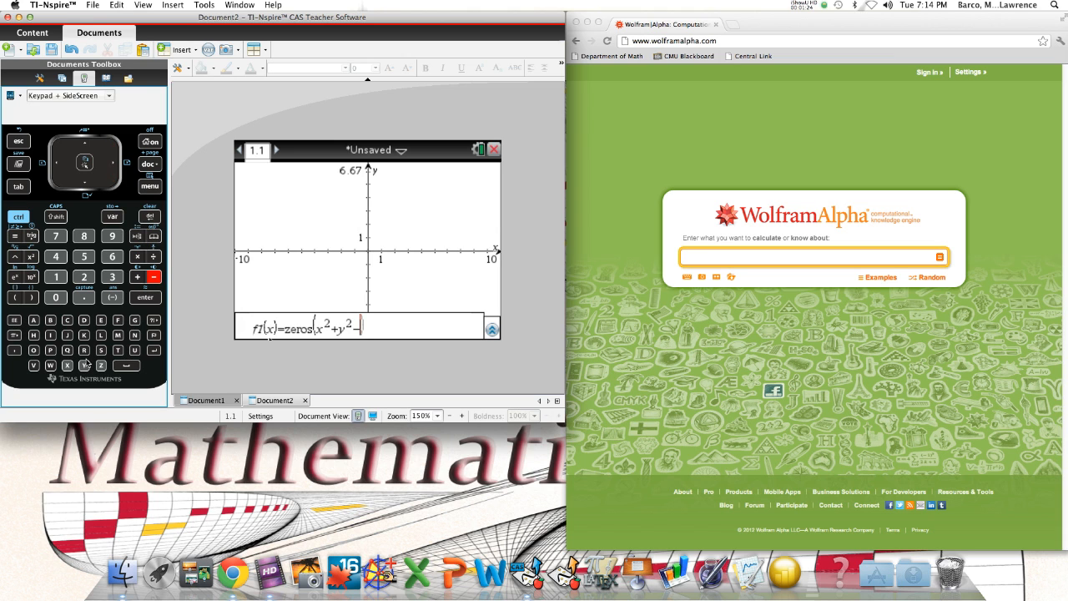
{"action": "left_click", "coordinate": [83, 277]}
{"action": "left_click", "coordinate": [84, 256]}
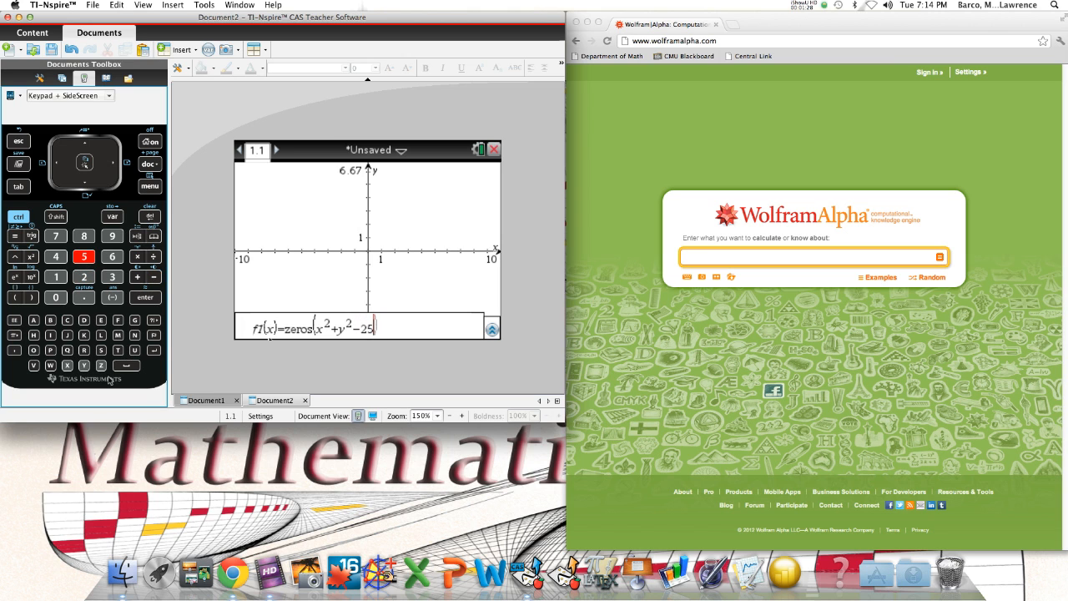
{"action": "left_click", "coordinate": [15, 238]}
{"action": "left_click", "coordinate": [56, 301]}
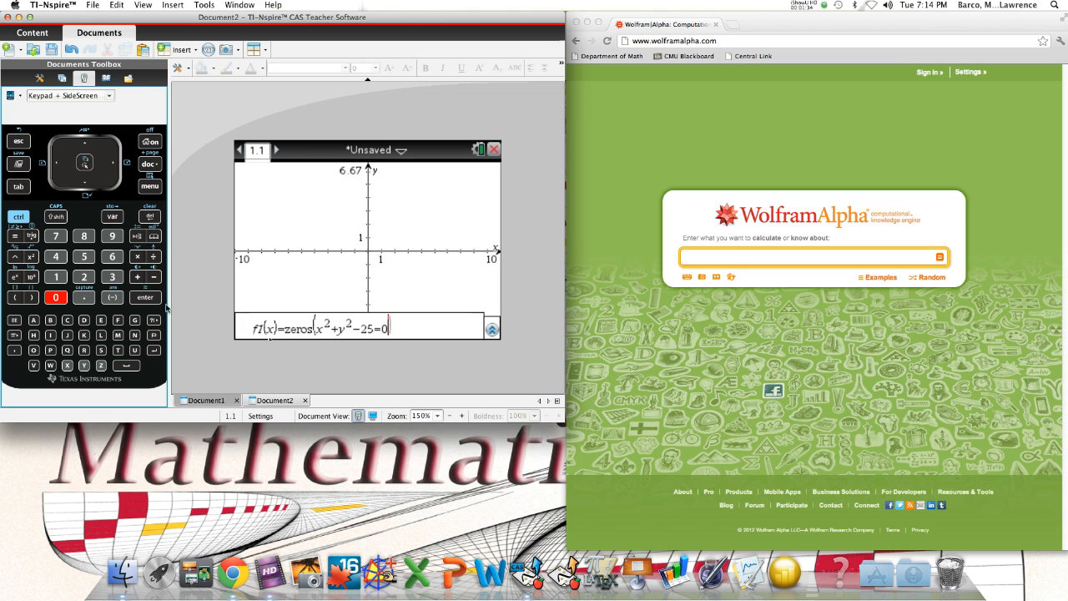
{"action": "double_click", "coordinate": [154, 217]}
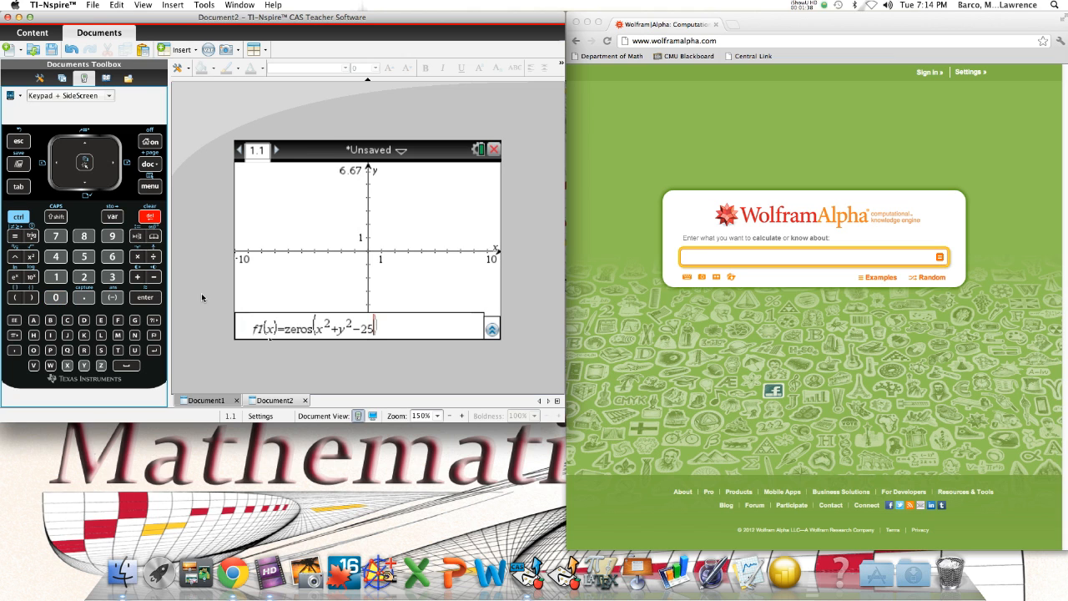
Add ,y as the solving variable of the zeros function and graph f1(x)
{"action": "left_click", "coordinate": [18, 351]}
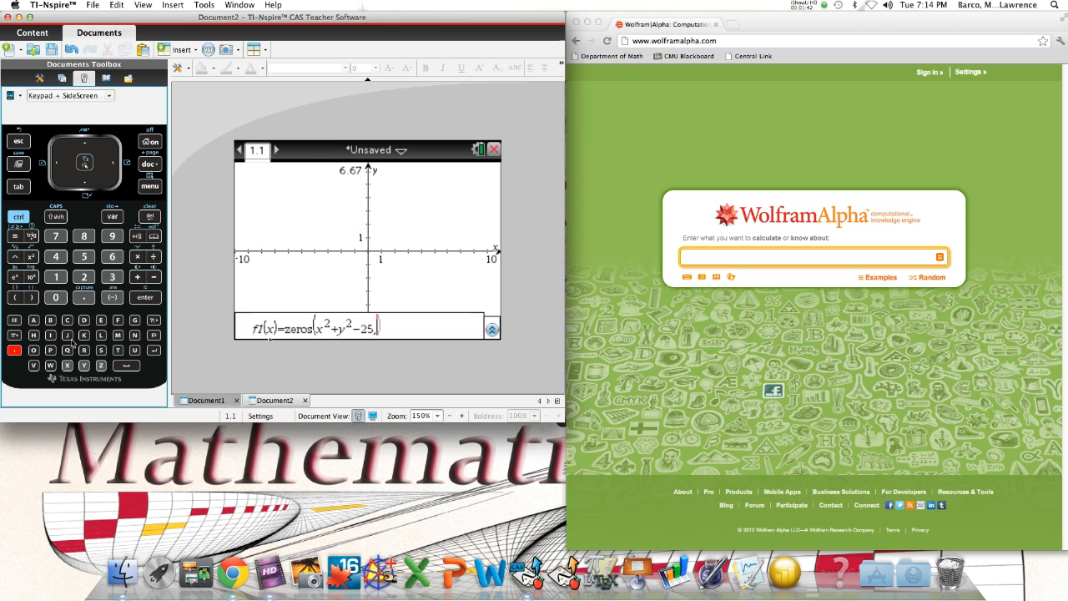
{"action": "left_click", "coordinate": [84, 364]}
{"action": "left_click", "coordinate": [150, 300]}
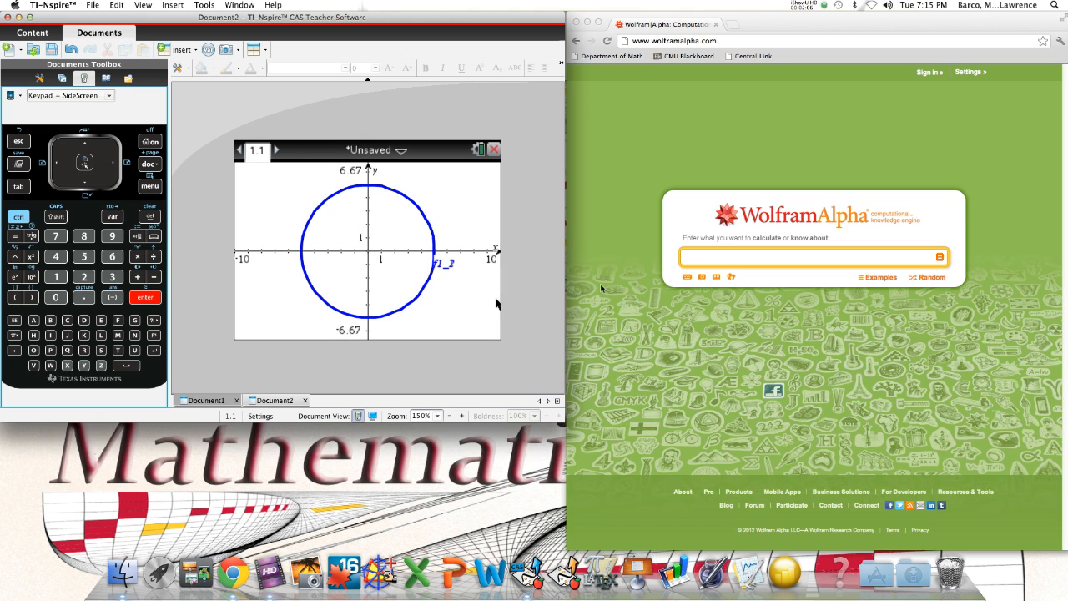
Switch to Wolfram|Alpha and enter y^2-2x^2(x+8) as the equation's left side
{"action": "left_click", "coordinate": [694, 257]}
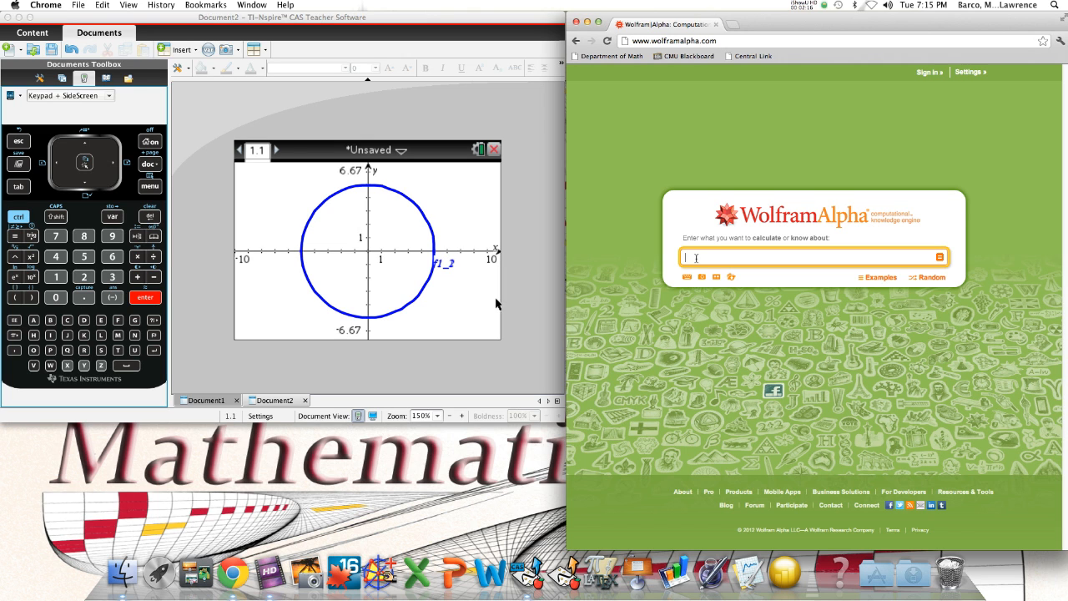
{"action": "type", "text": "y^2"}
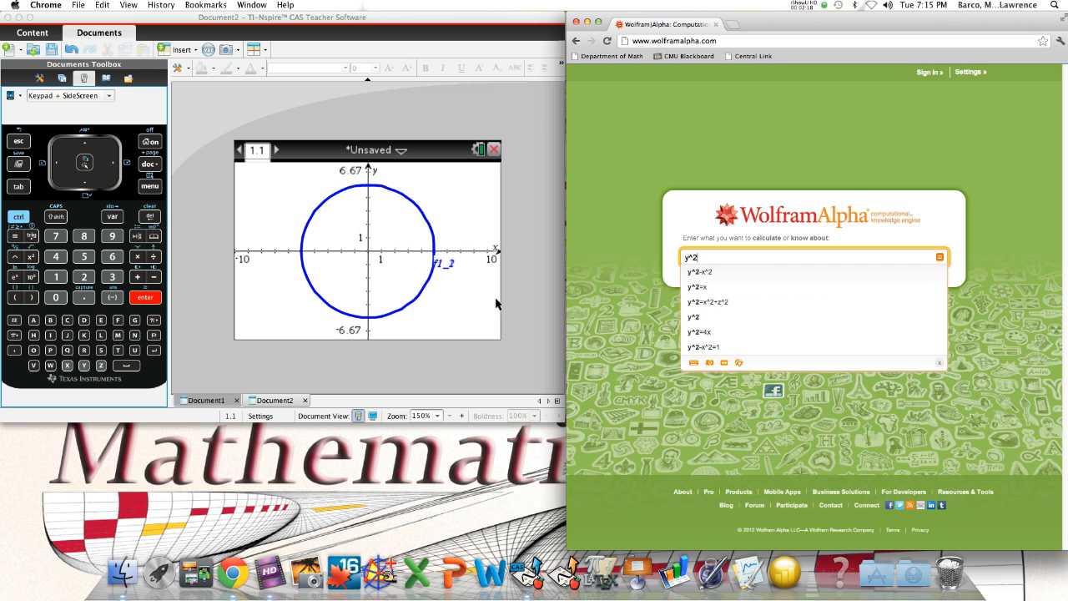
{"action": "type", "text": "-2x^2"}
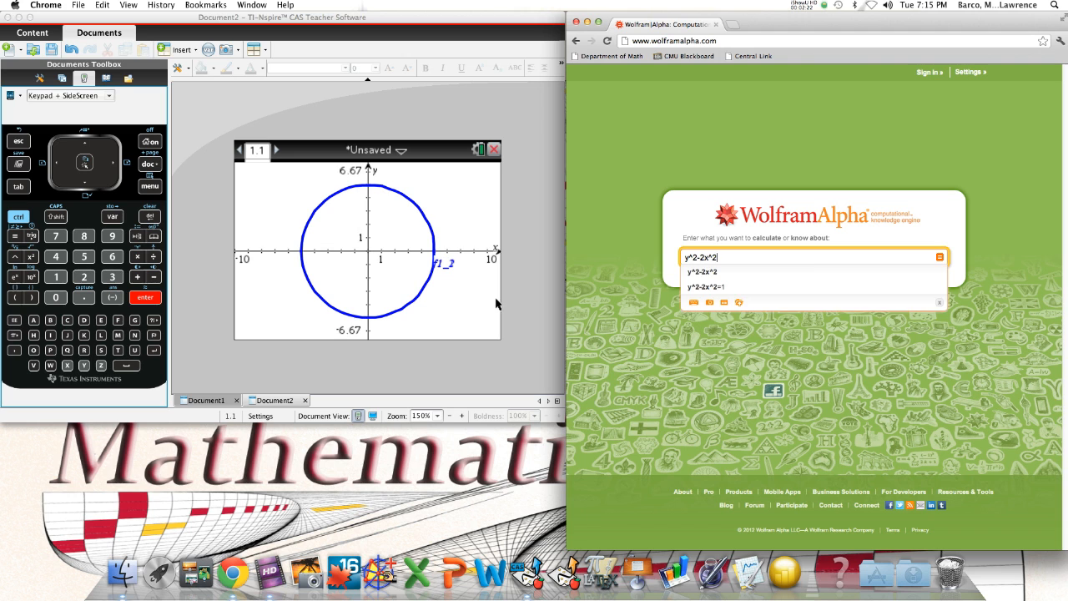
{"action": "type", "text": "(x+8"}
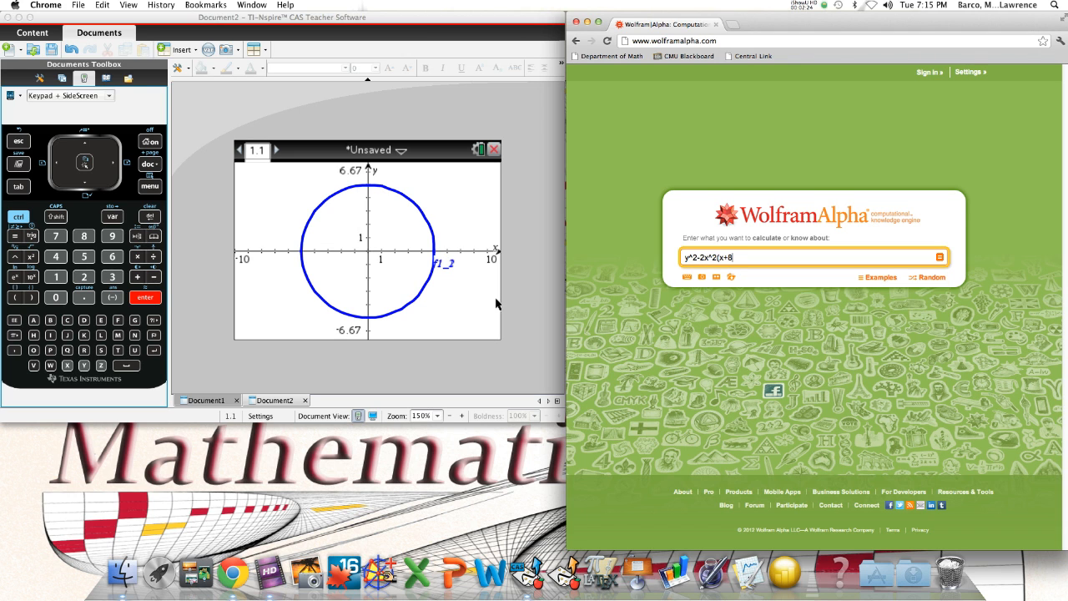
{"action": "type", "text": ")=c"}
Complete the equation with the right side =(y+1)^2*(y+9)-x^2
{"action": "type", "text": "9"}
{"action": "type", "text": "y+1"}
{"action": "key", "text": "BackSpace"}
{"action": "key", "text": "BackSpace"}
{"action": "key", "text": "BackSpace"}
{"action": "key", "text": "BackSpace"}
{"action": "type", "text": "("}
{"action": "type", "text": "y+1)^2"}
{"action": "type", "text": "(y+9)"}
{"action": "key", "text": "Left"}
{"action": "key", "text": "Left"}
{"action": "key", "text": "Left"}
{"action": "type", "text": "*(y+9)-x^2"}
Append -y^2+2x^2(x+8) to the right side of the equation
{"action": "left_click", "coordinate": [739, 257]}
{"action": "type", "text": "c"}
{"action": "left_click", "coordinate": [749, 257]}
{"action": "key", "text": "Left"}
{"action": "key", "text": "Delete"}
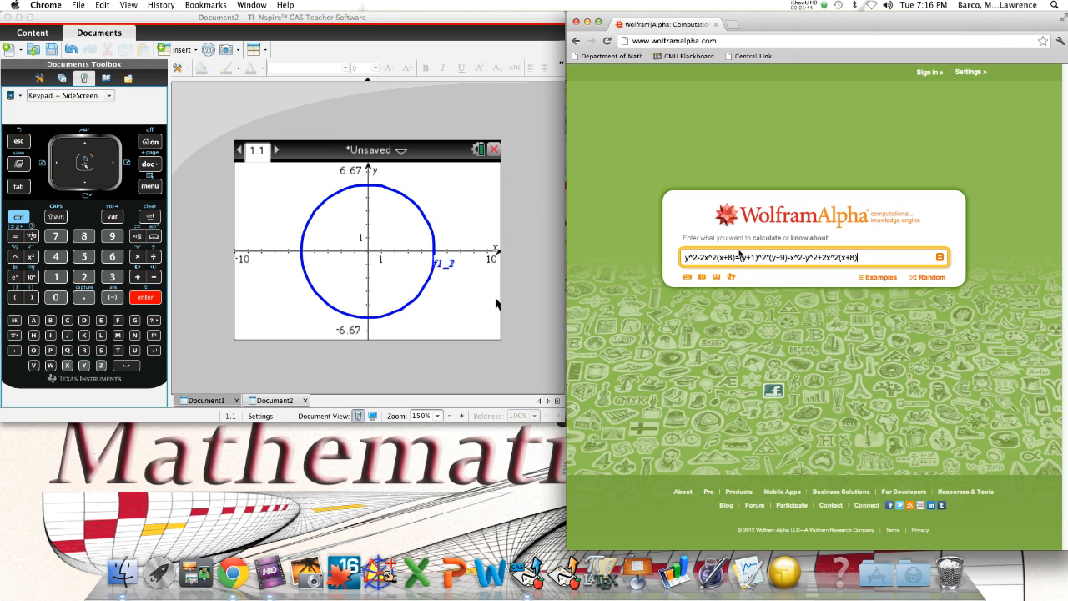
Replace the left side of the equation with 0
{"action": "left_click_drag", "start_coordinate": [738, 257], "coordinate": [665, 264]}
{"action": "type", "text": "0"}
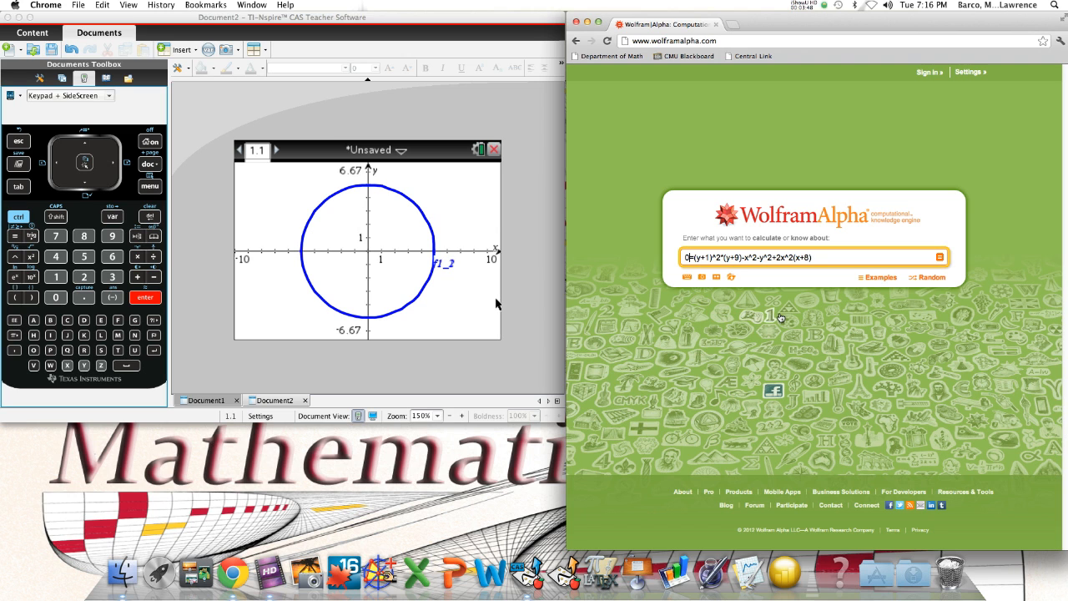
{"action": "left_click_drag", "start_coordinate": [694, 257], "coordinate": [813, 257]}
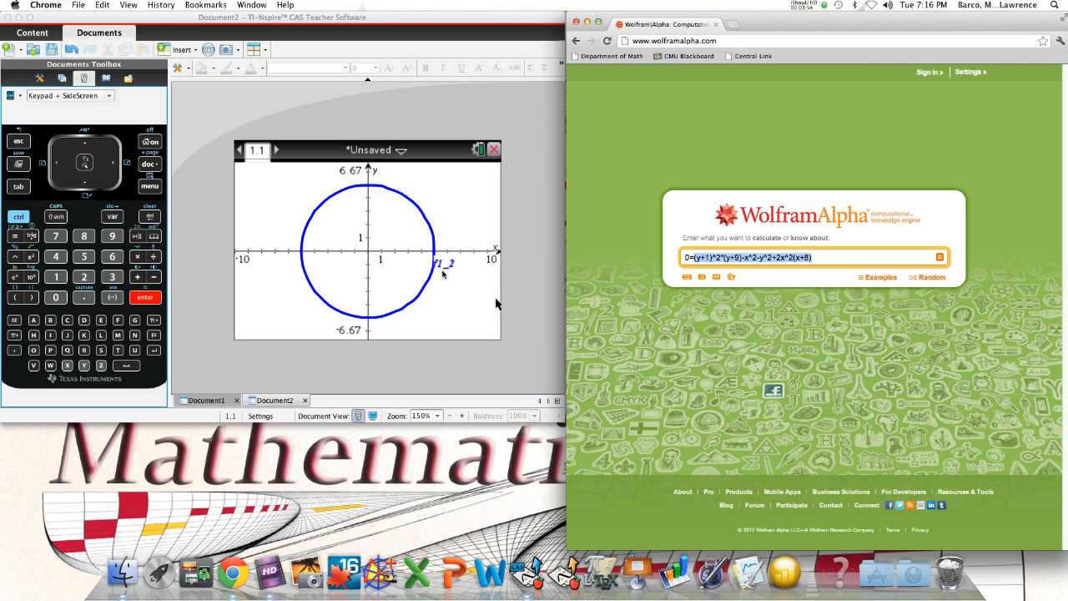
{"action": "left_click", "coordinate": [827, 260]}
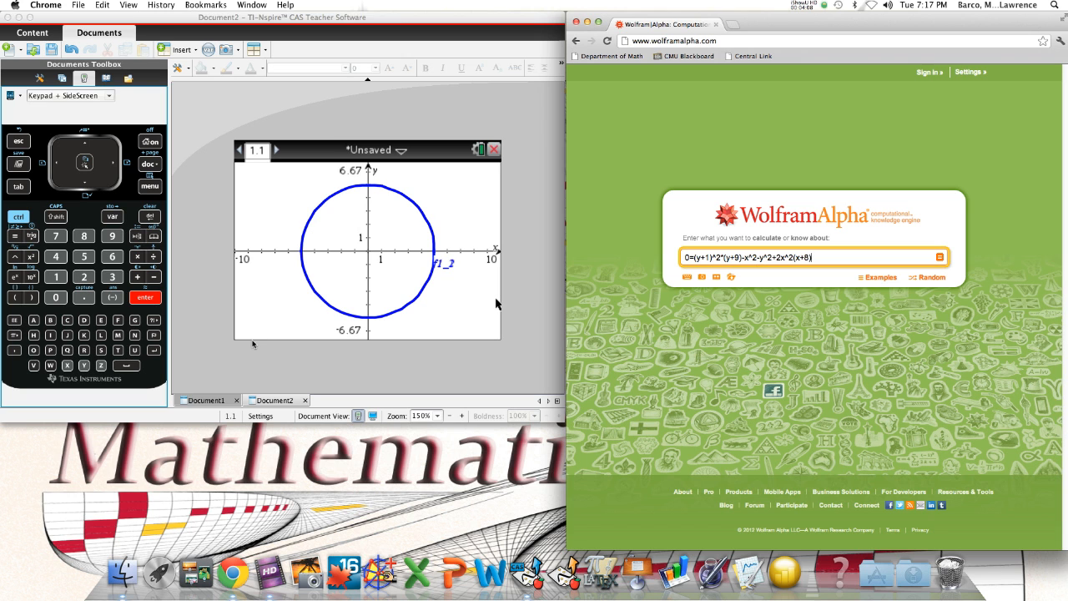
In TI-Nspire, reopen the f1(x) definition and clear the circle expression inside zeros, keeping the ,y argument
{"action": "left_click", "coordinate": [151, 185]}
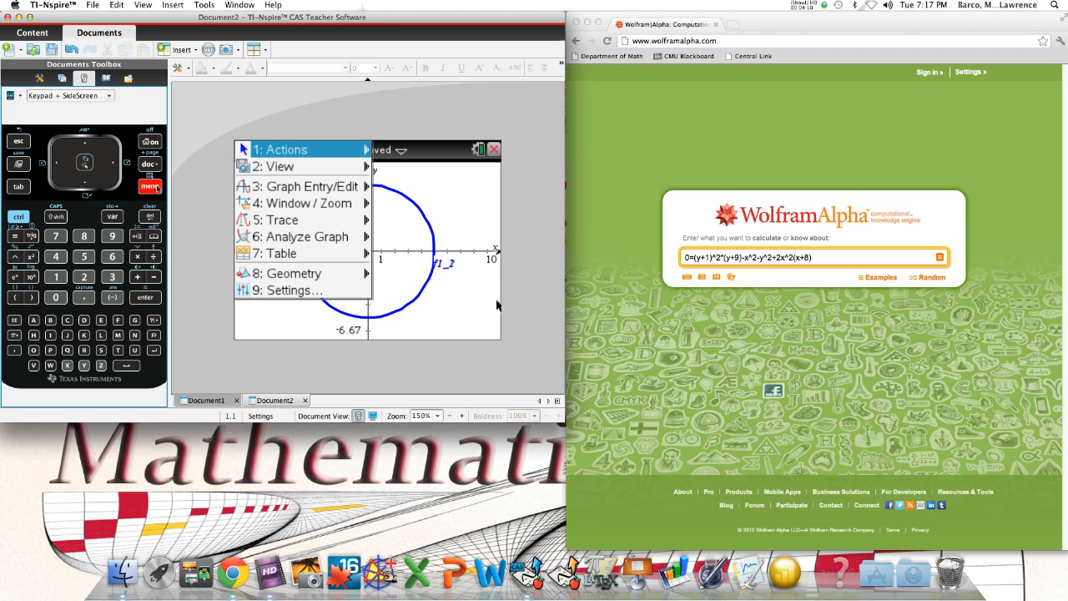
{"action": "left_click", "coordinate": [292, 152]}
{"action": "mouse_move", "coordinate": [284, 189]}
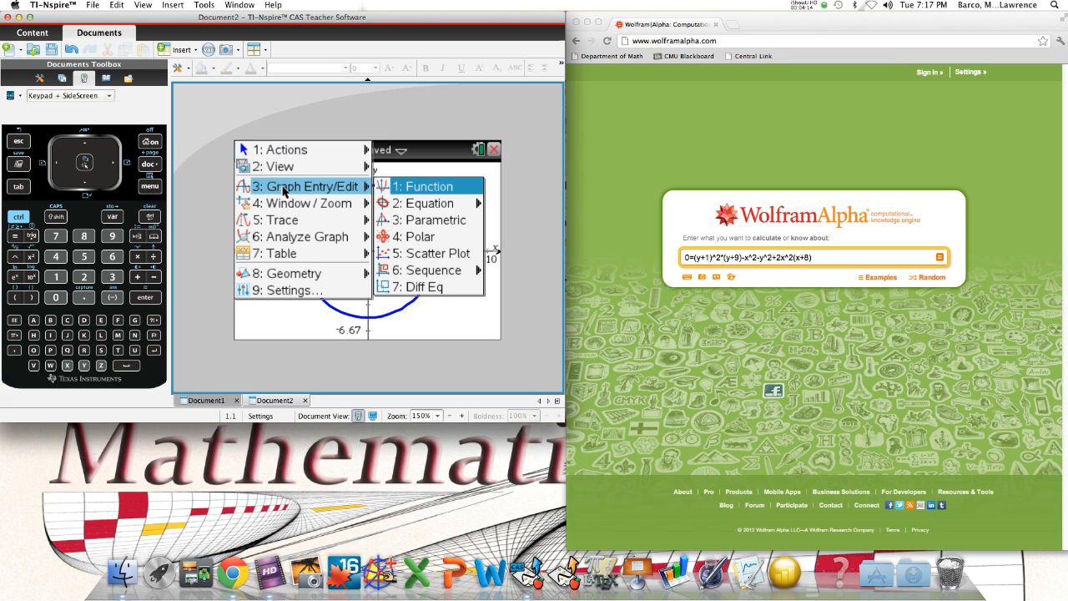
{"action": "left_click", "coordinate": [409, 189]}
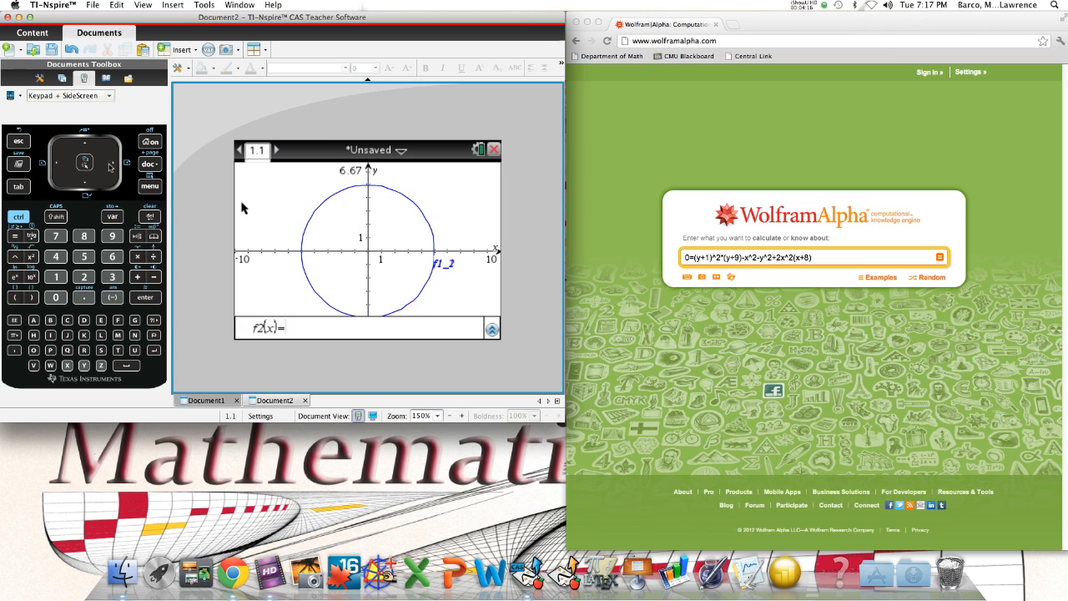
{"action": "key", "text": "Up"}
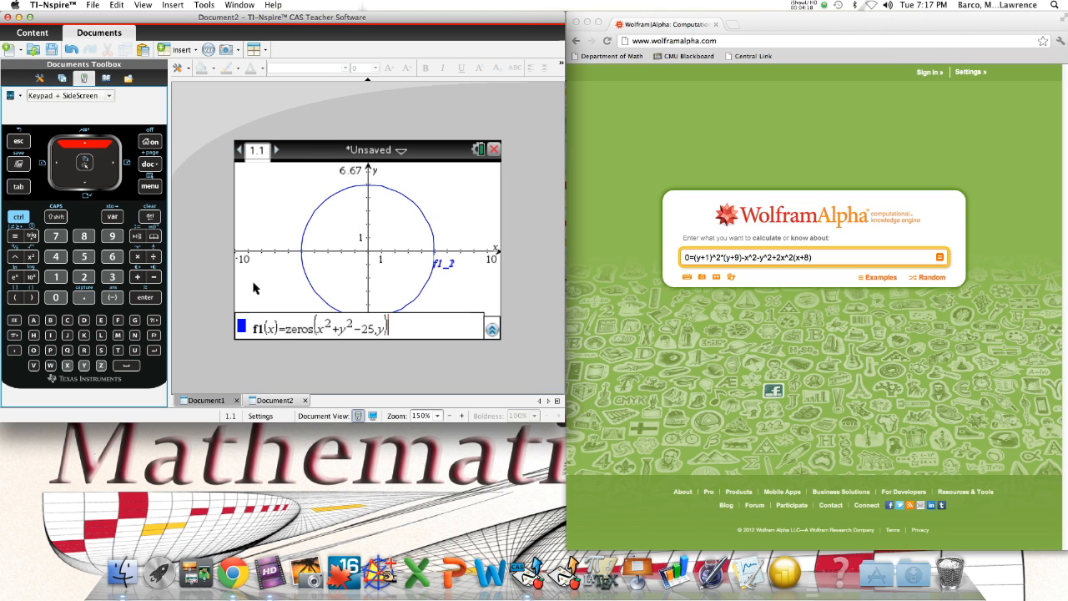
{"action": "left_click", "coordinate": [373, 334]}
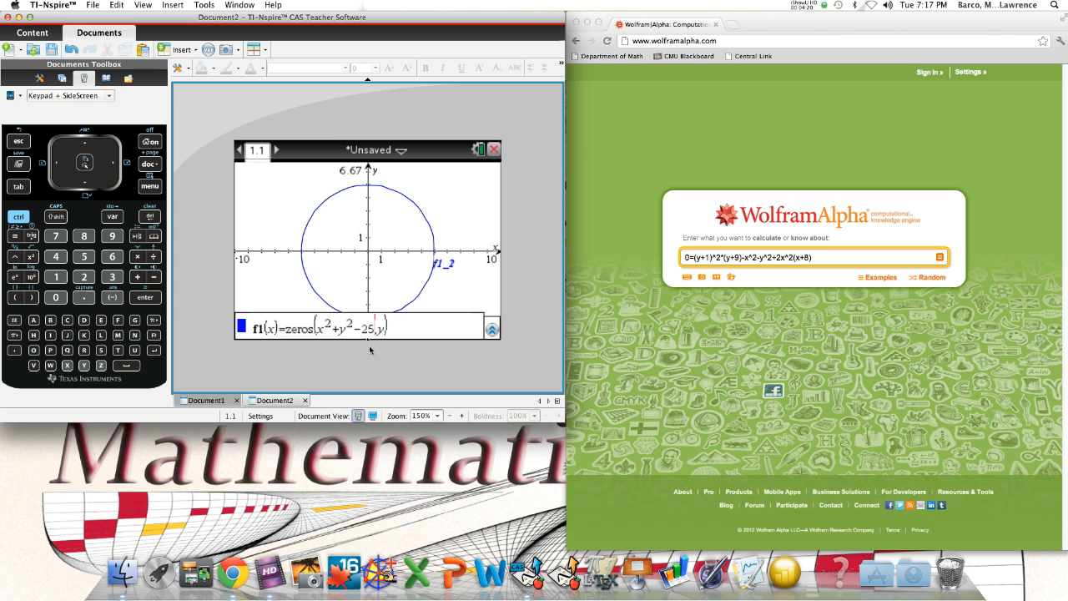
{"action": "key", "text": "BackSpace"}
{"action": "key", "text": "BackSpace"}
{"action": "key", "text": "BackSpace"}
{"action": "key", "text": "BackSpace"}
{"action": "key", "text": "BackSpace"}
{"action": "key", "text": "BackSpace"}
{"action": "key", "text": "BackSpace"}
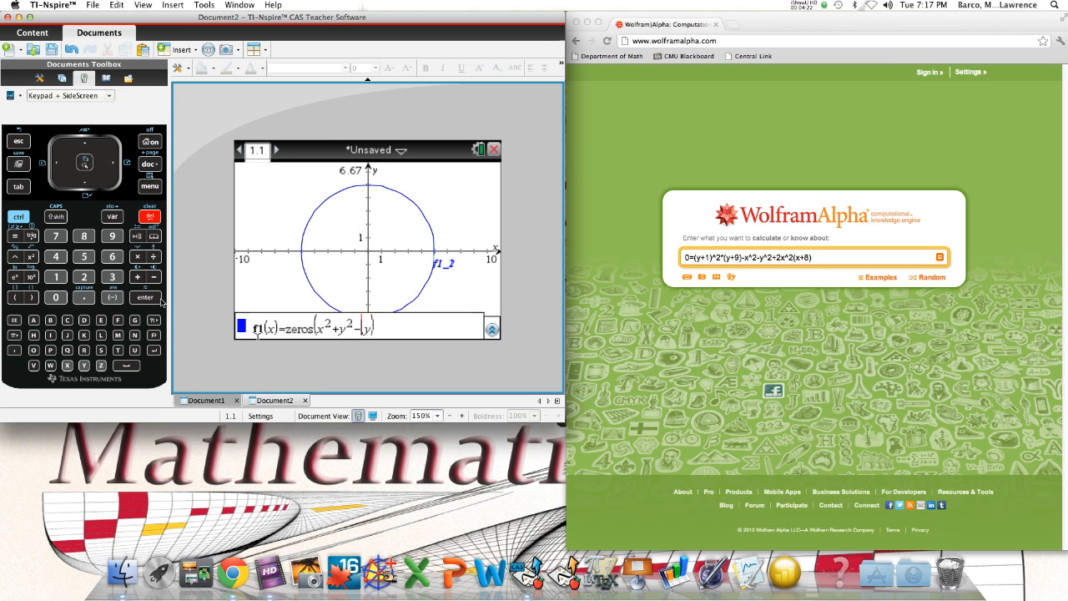
{"action": "key", "text": "BackSpace"}
{"action": "key", "text": "BackSpace"}
{"action": "key", "text": "BackSpace"}
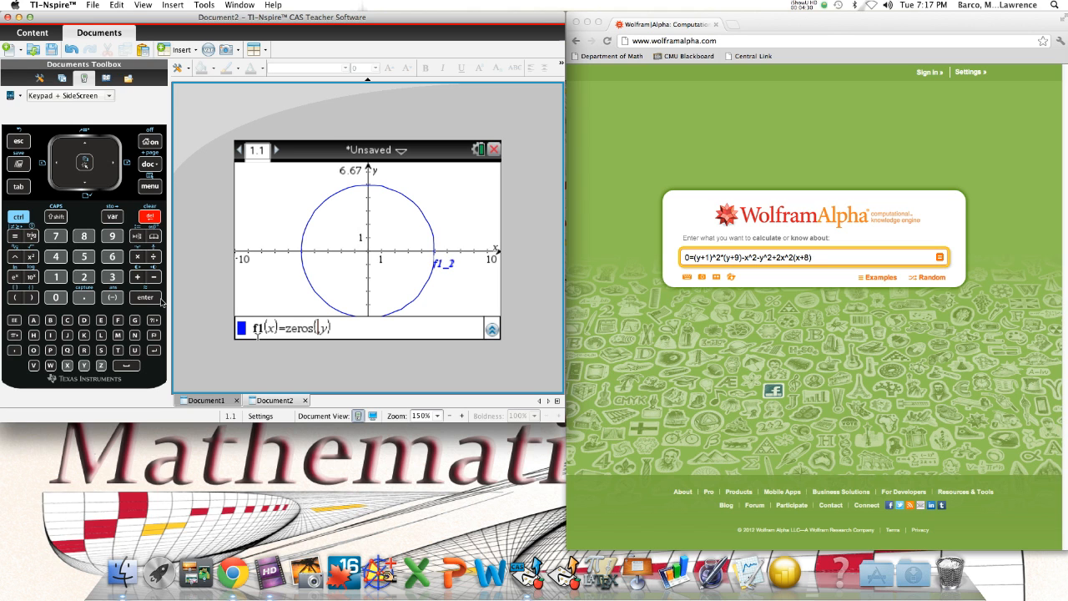
Enter the product (y+1)^2*(y+9) as the new expression inside f1's zeros function
{"action": "type", "text": "("}
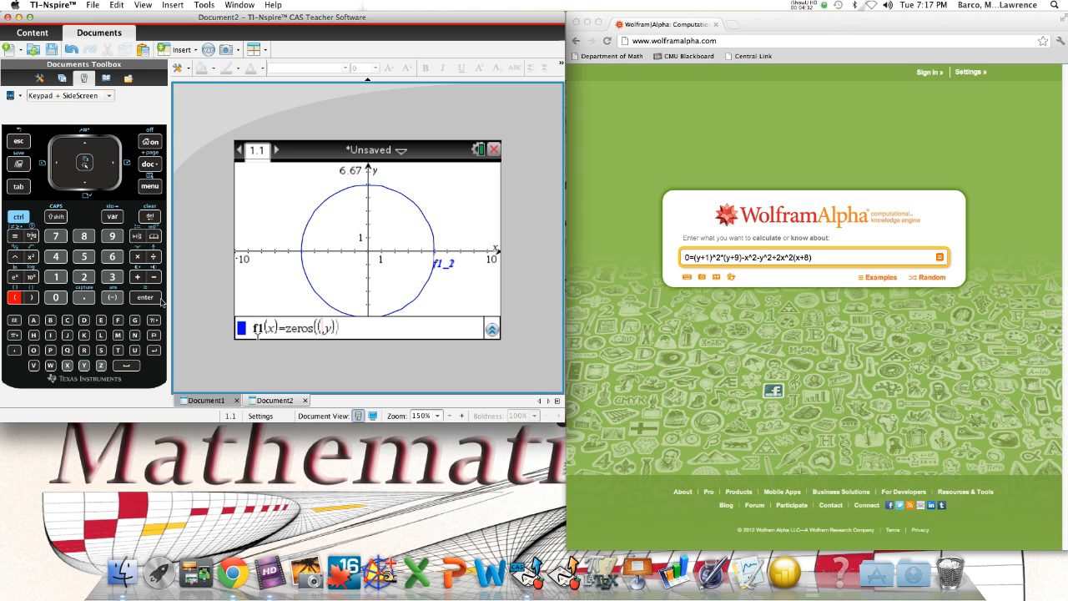
{"action": "type", "text": "y+1)^"}
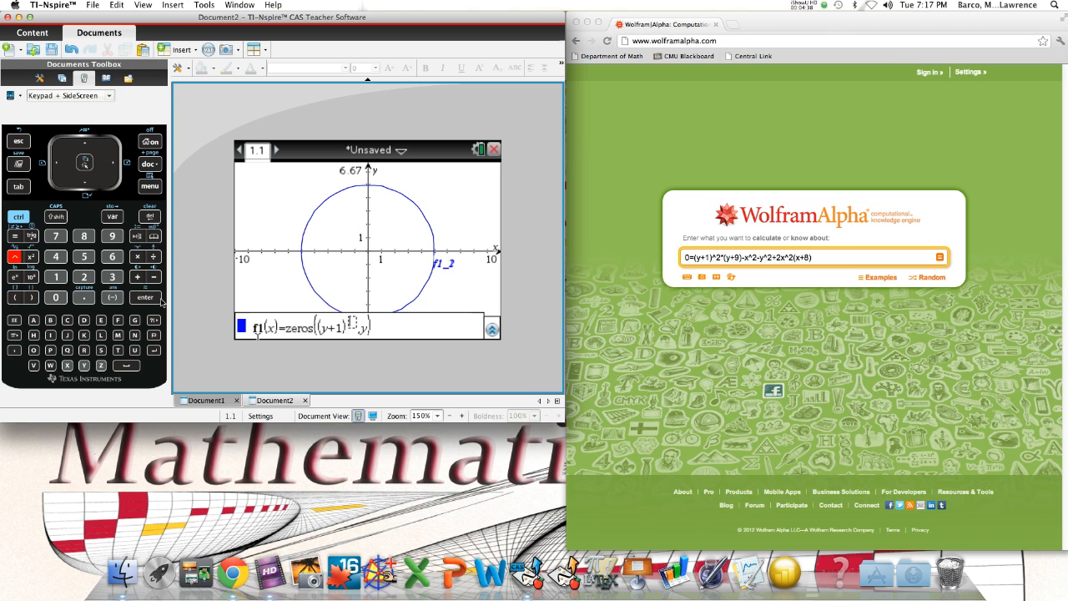
{"action": "type", "text": "2"}
{"action": "key", "text": "Right"}
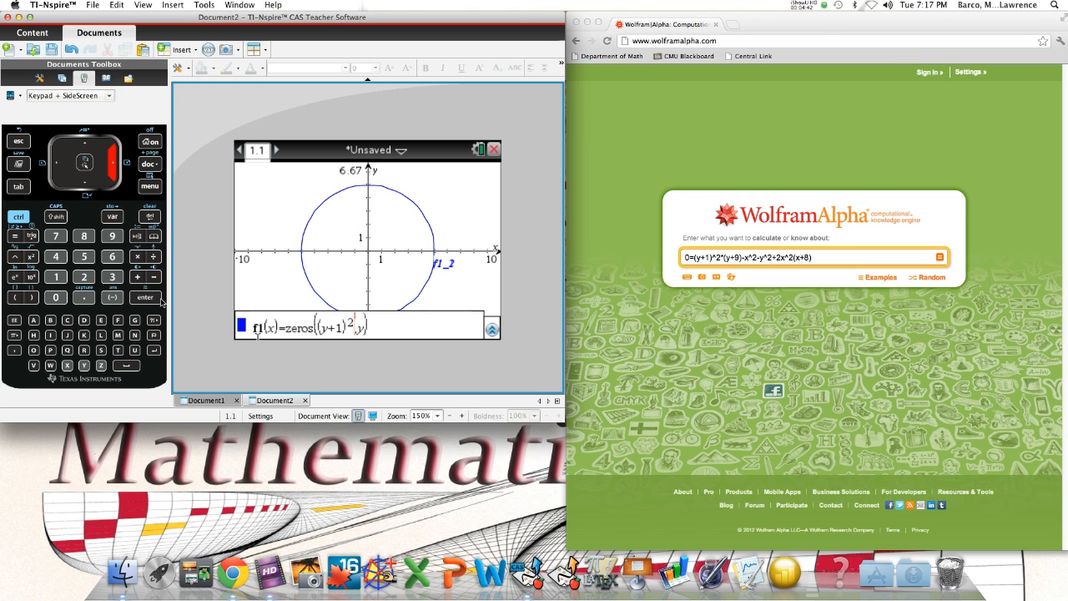
{"action": "type", "text": "*"}
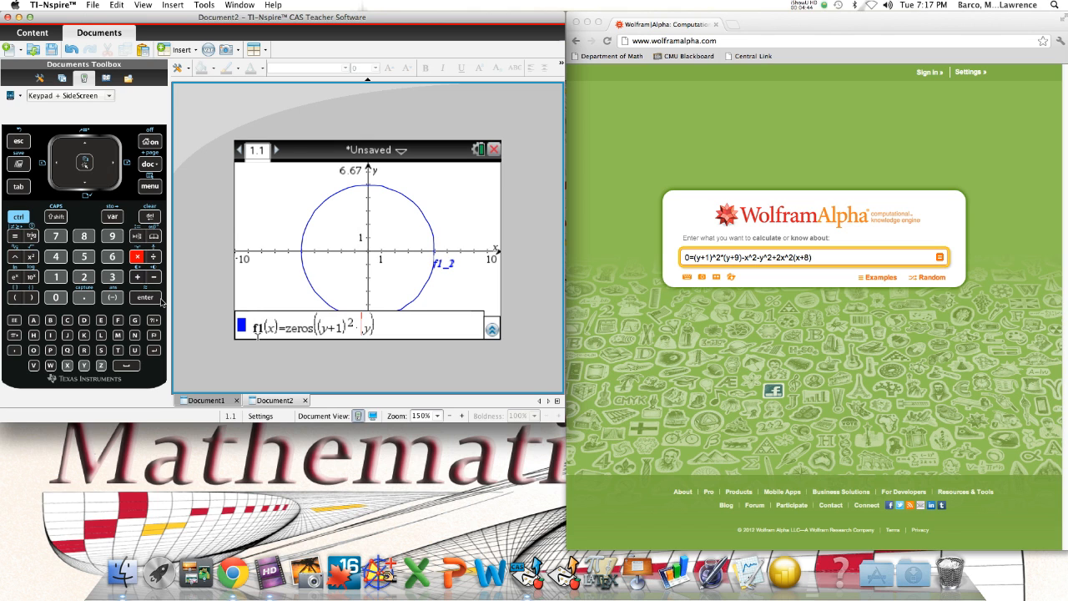
{"action": "type", "text": "("}
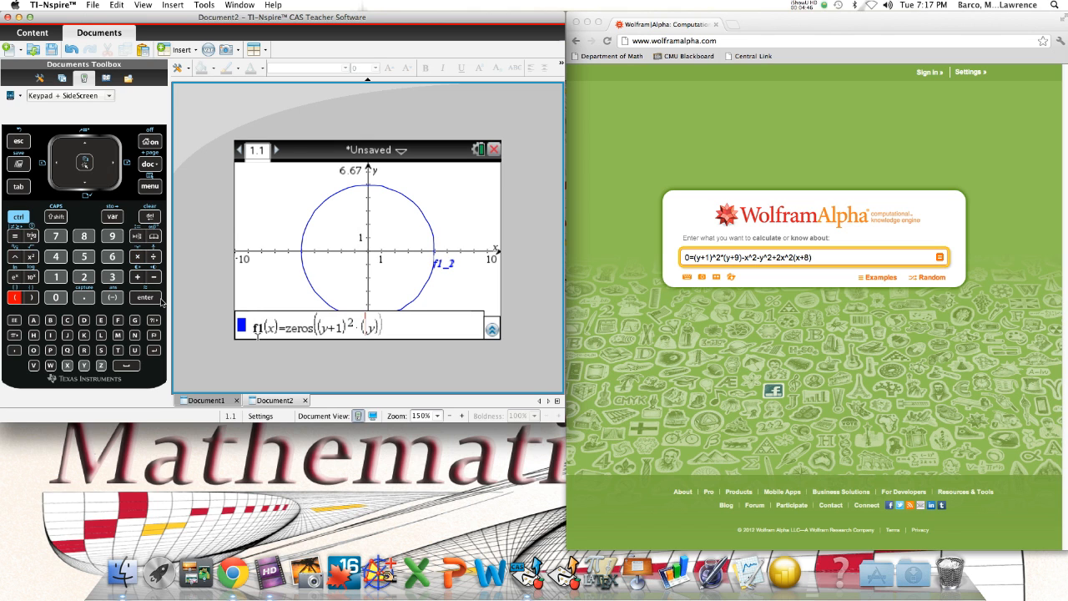
{"action": "type", "text": "y+9"}
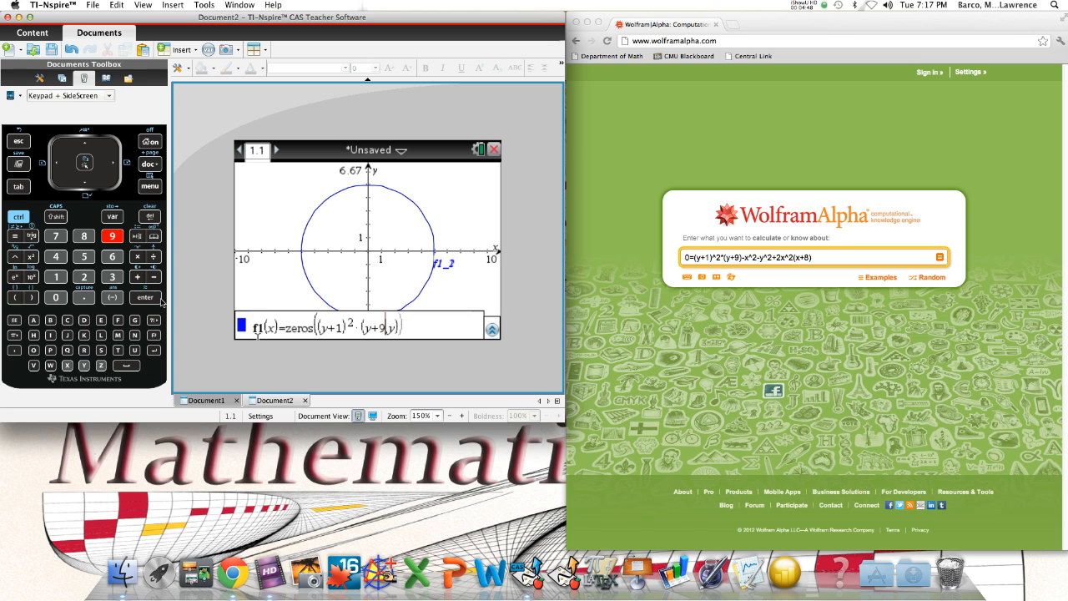
{"action": "type", "text": ")-x^2"}
Append -x^2-y^2 after (y+9) in the expression inside f1's zeros function
{"action": "key", "text": "Right"}
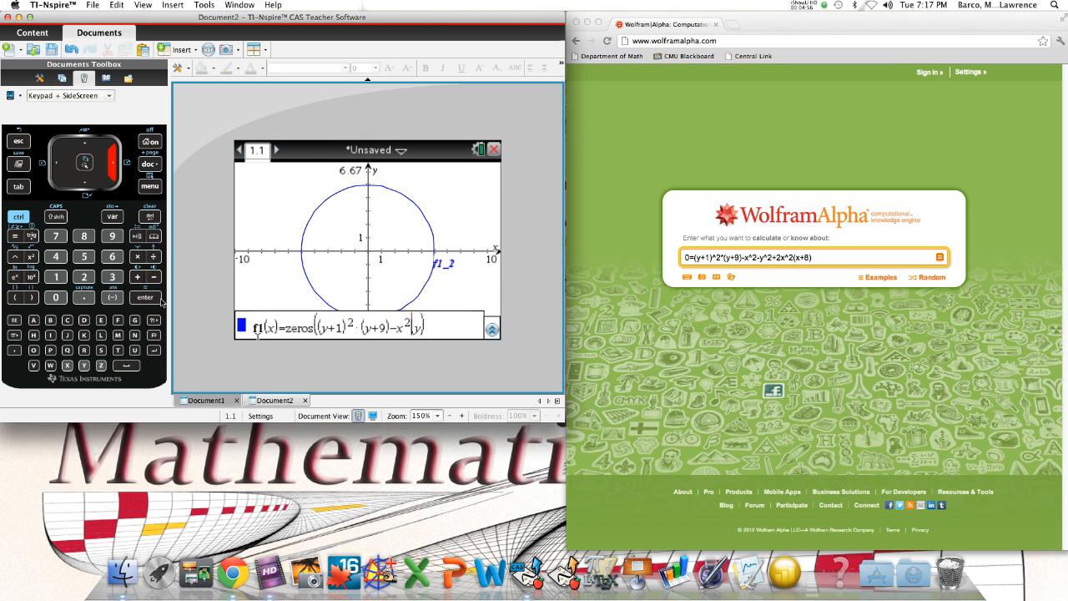
{"action": "type", "text": "-y^2"}
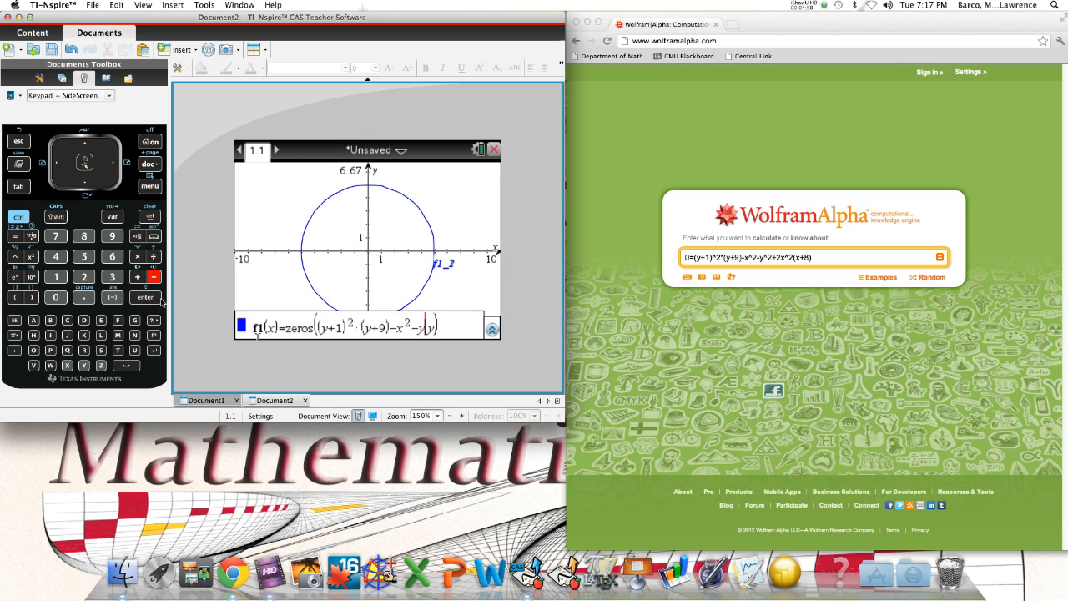
{"action": "key", "text": "Right"}
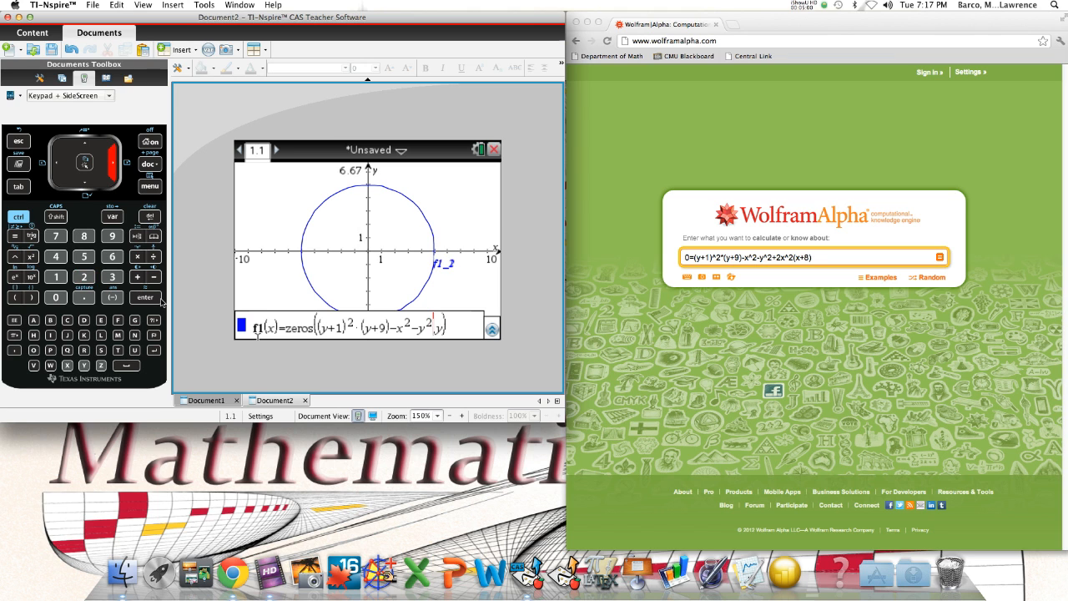
Append +2x^2*(x+8) to the expression inside zeros, keeping the y argument, and graph f1
{"action": "type", "text": "+2x^2"}
{"action": "key", "text": "Right"}
{"action": "type", "text": "8"}
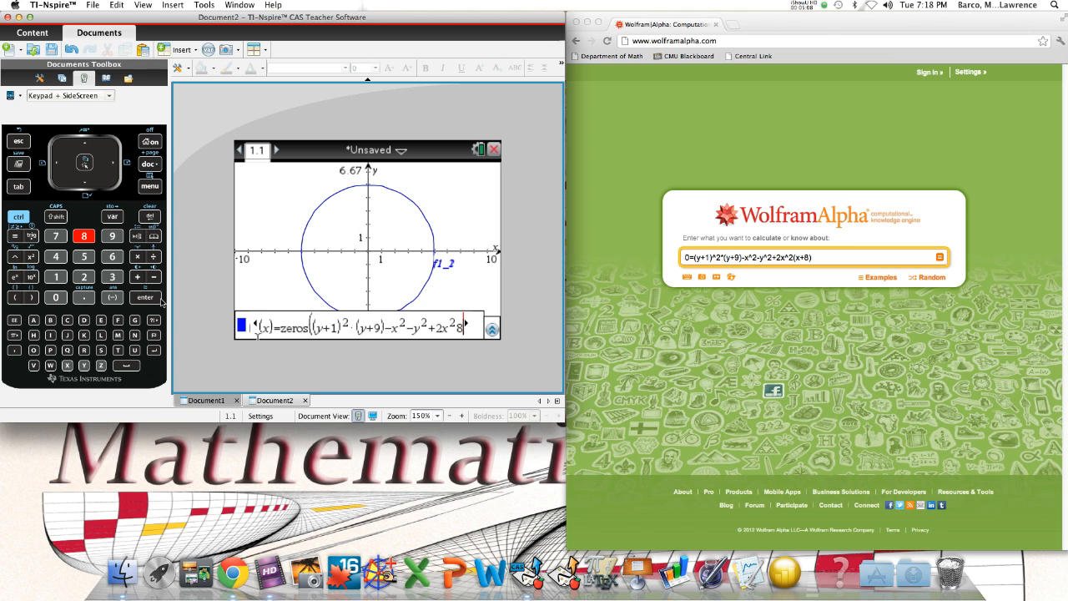
{"action": "key", "text": "BackSpace"}
{"action": "type", "text": "*"}
{"action": "type", "text": "(x+"}
{"action": "type", "text": "8)"}
{"action": "key", "text": "Right"}
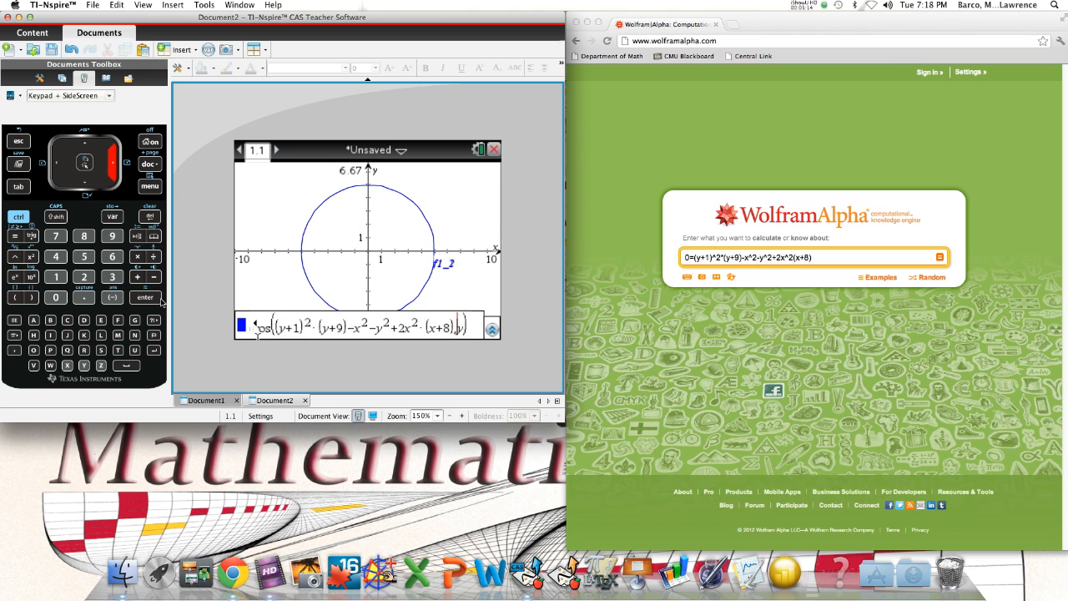
{"action": "key", "text": "Return"}
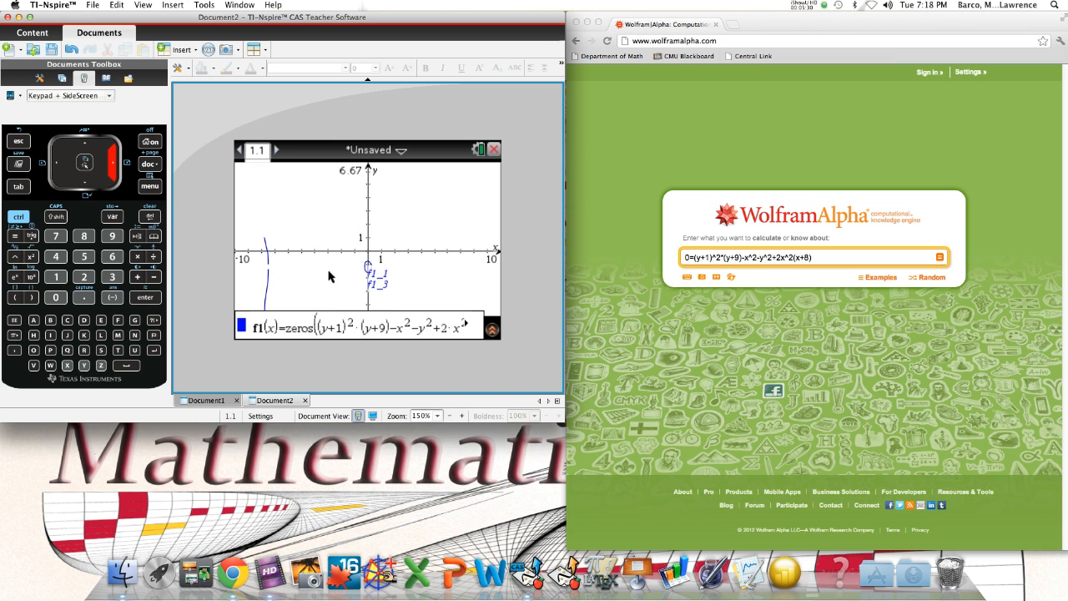
Zoom the graph out with the zoom centre placed near the origin
{"action": "left_click", "coordinate": [150, 187]}
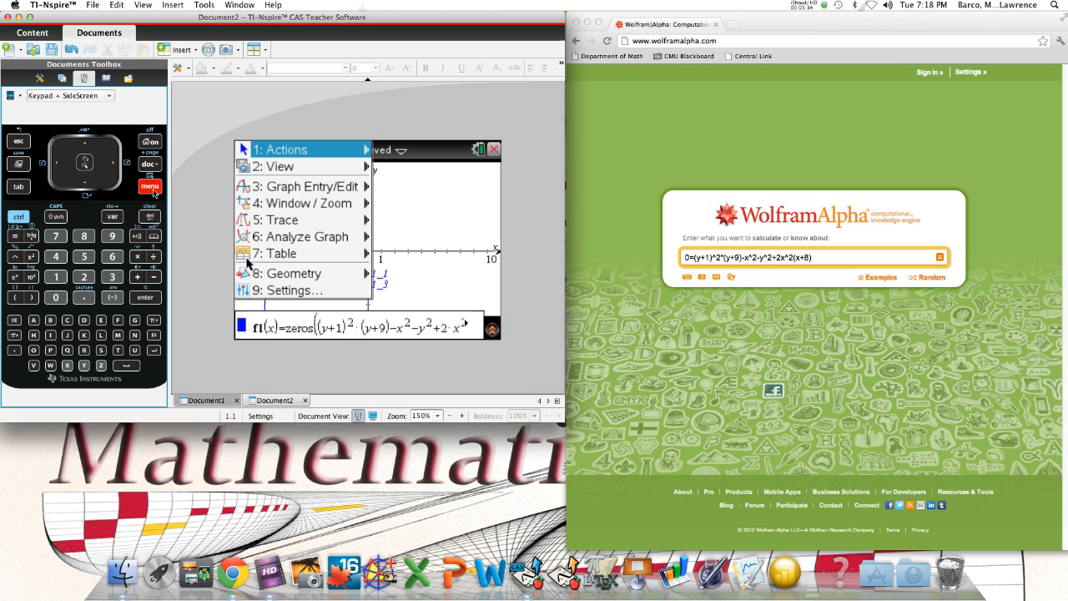
{"action": "mouse_move", "coordinate": [298, 169]}
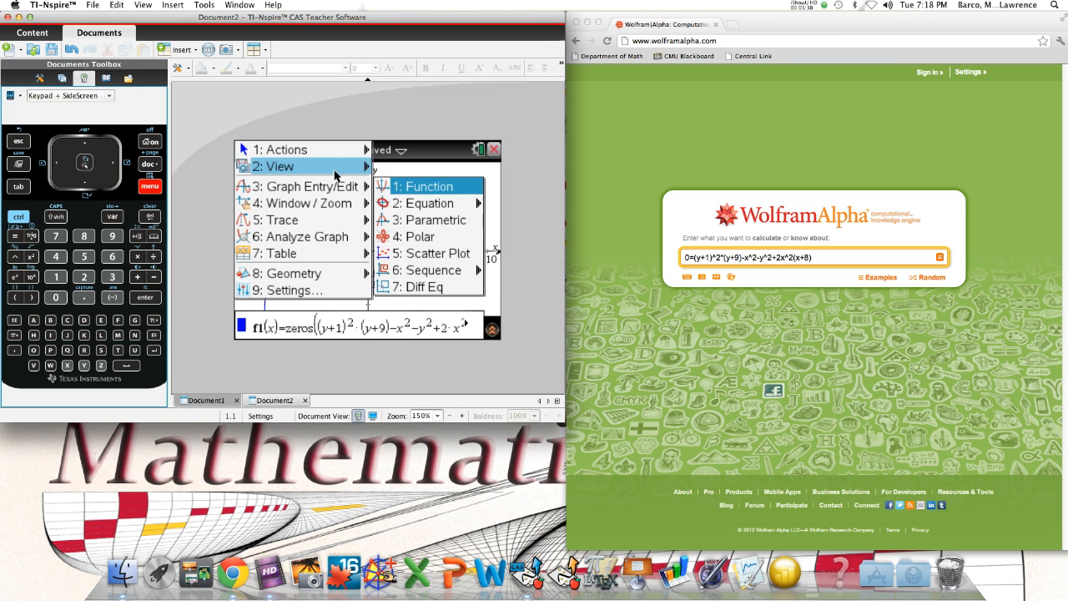
{"action": "mouse_move", "coordinate": [333, 173]}
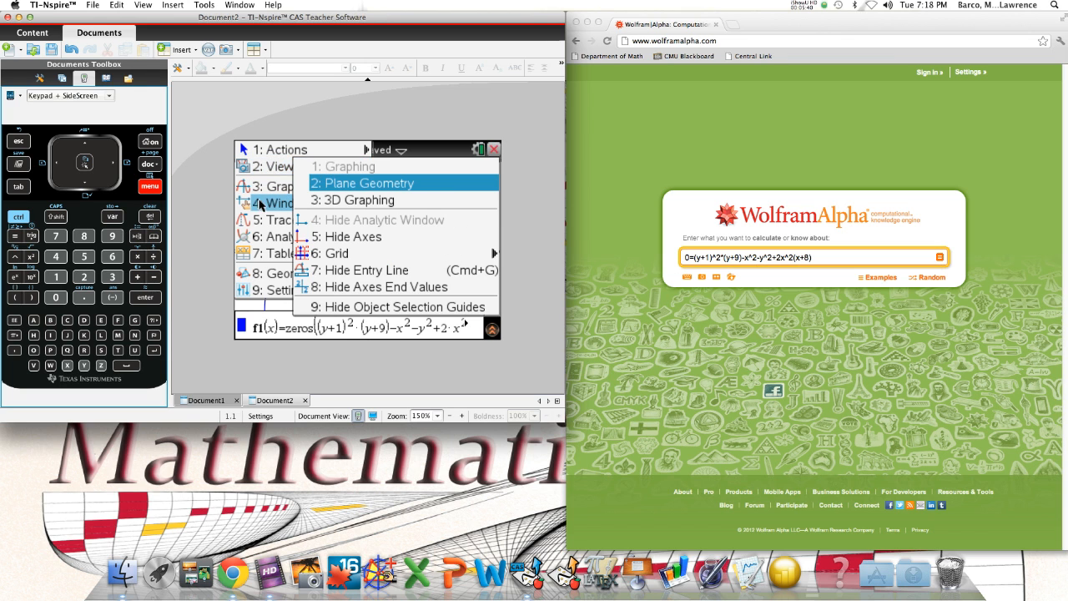
{"action": "mouse_move", "coordinate": [276, 205]}
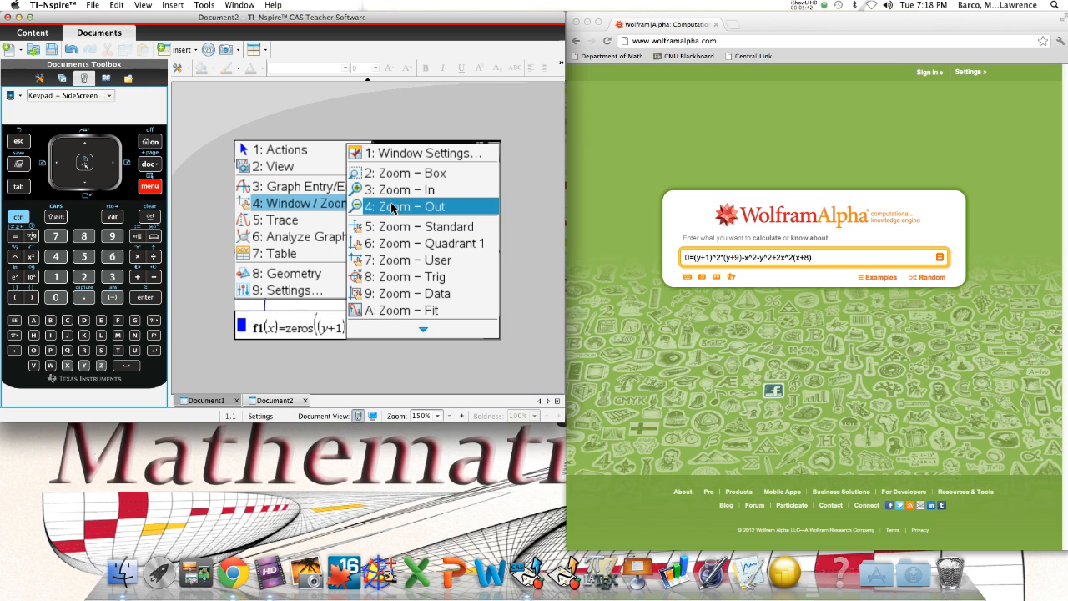
{"action": "left_click", "coordinate": [394, 207]}
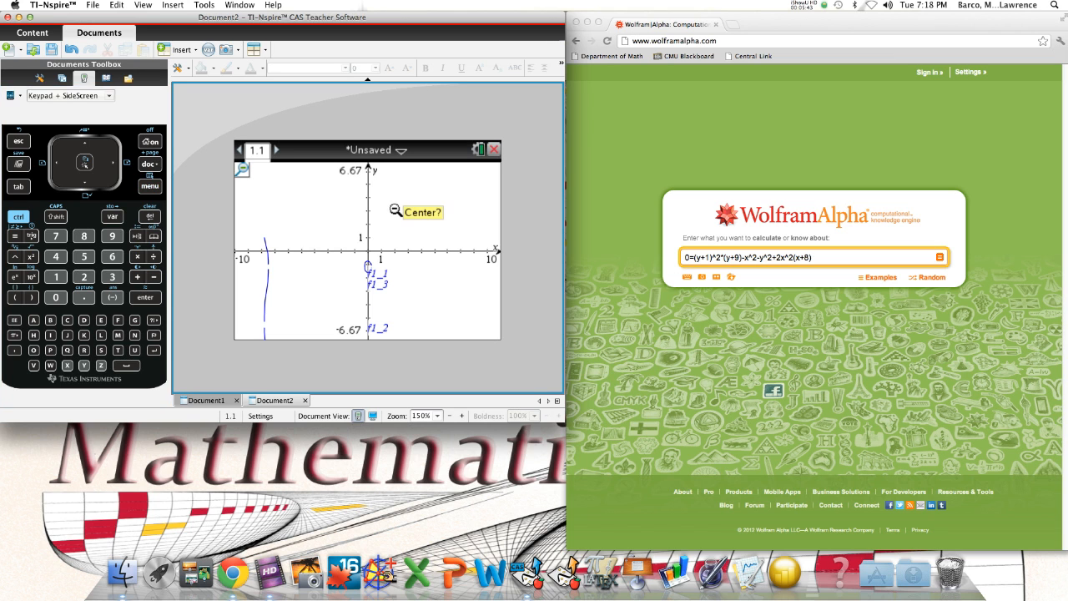
{"action": "left_click", "coordinate": [364, 247]}
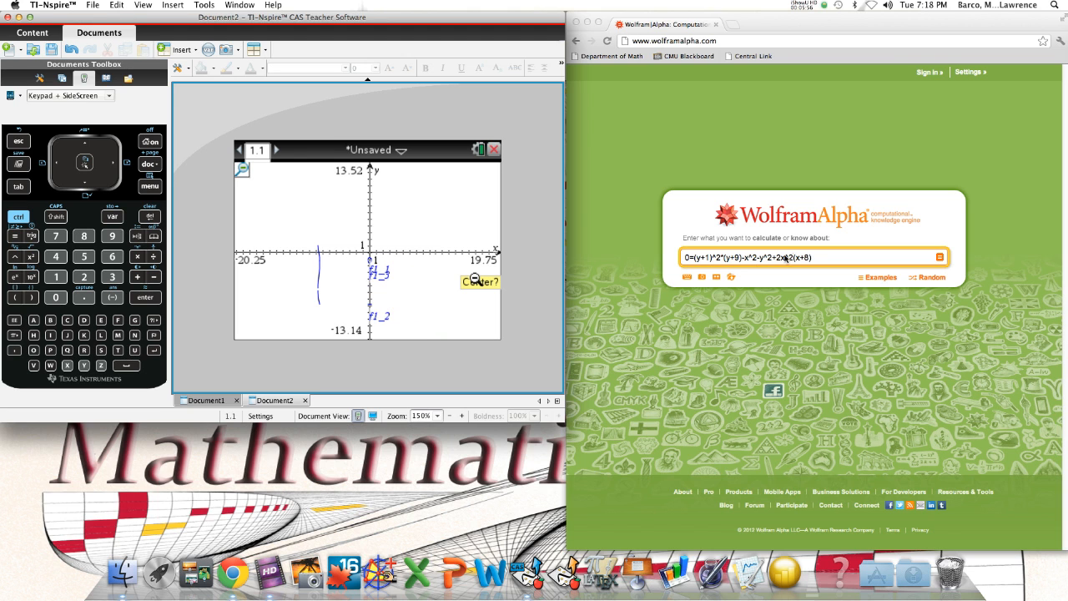
Switch to WolframAlpha and submit the equation 0=(y+1)^2*(y+9)-x^2-y^2+2x^2(x+8) to plot it
{"action": "left_click", "coordinate": [817, 260]}
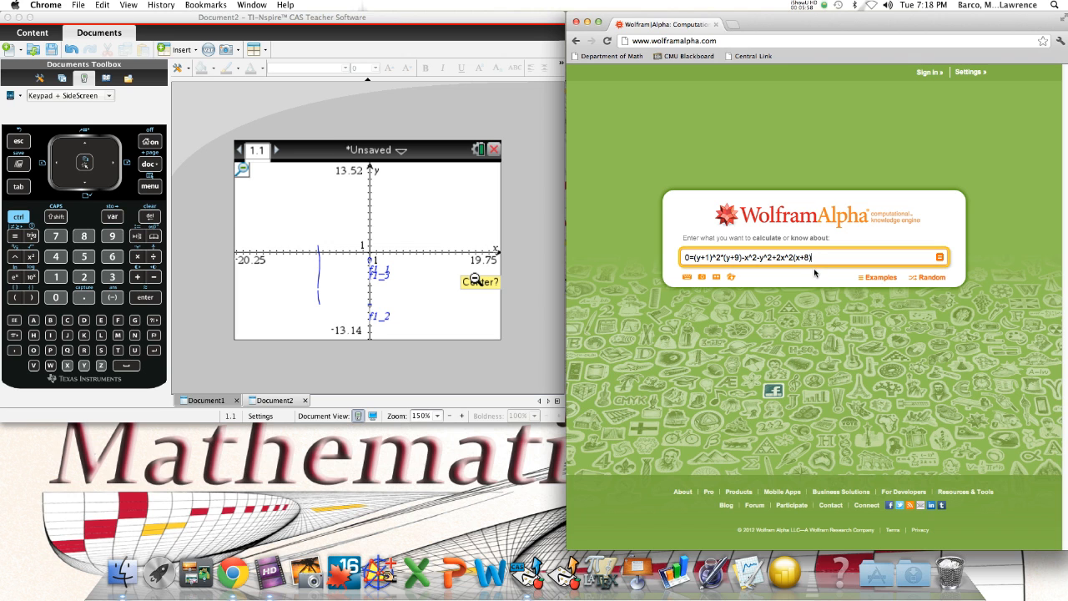
{"action": "key", "text": "Return"}
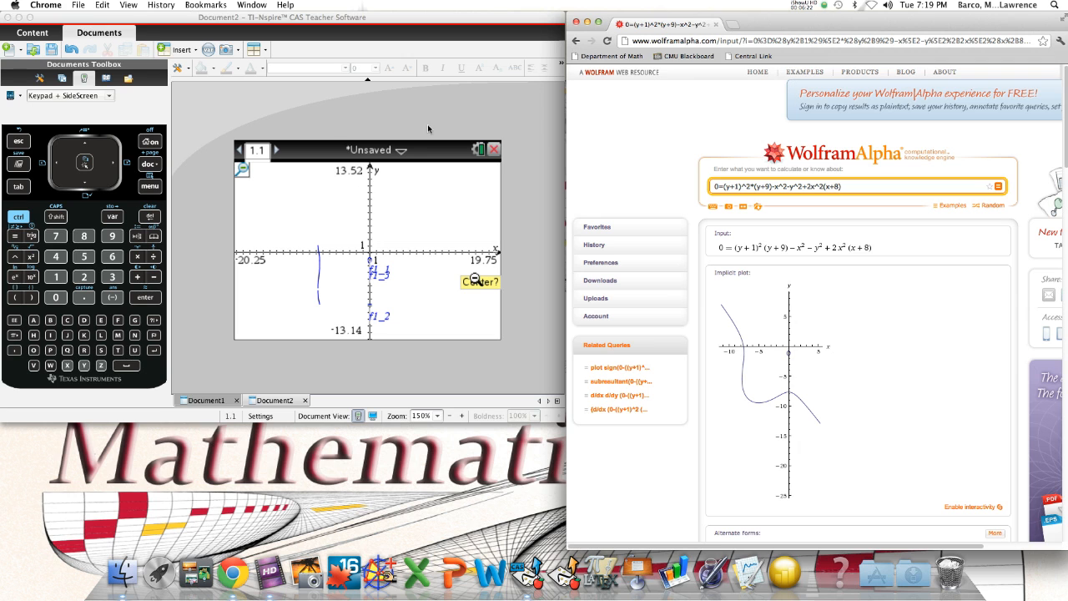
Switch back to TI-Nspire and close the program without saving Document2
{"action": "left_click", "coordinate": [425, 35]}
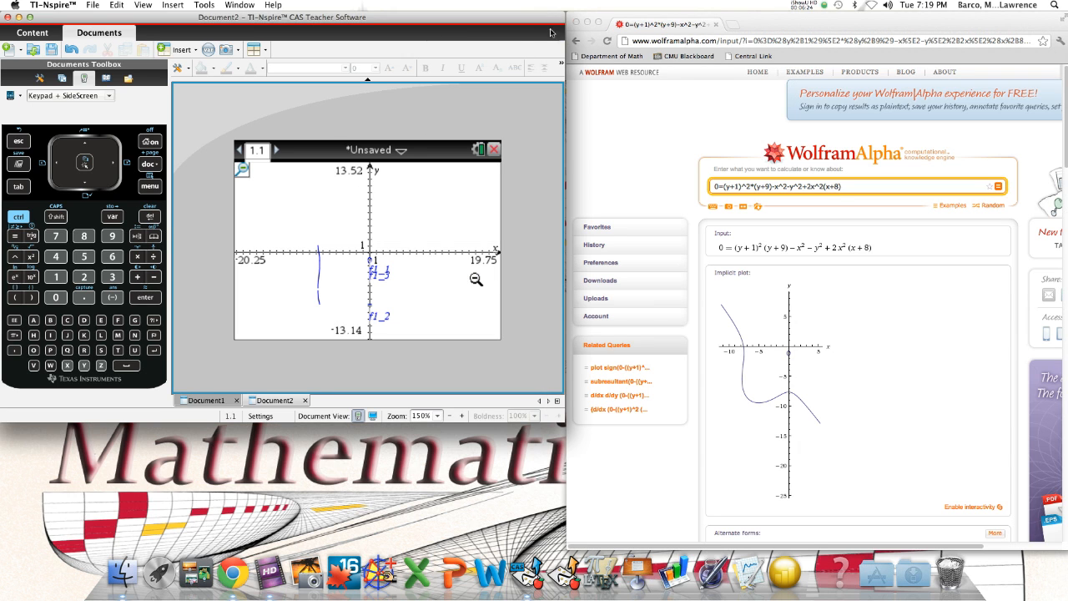
{"action": "left_click", "coordinate": [8, 17]}
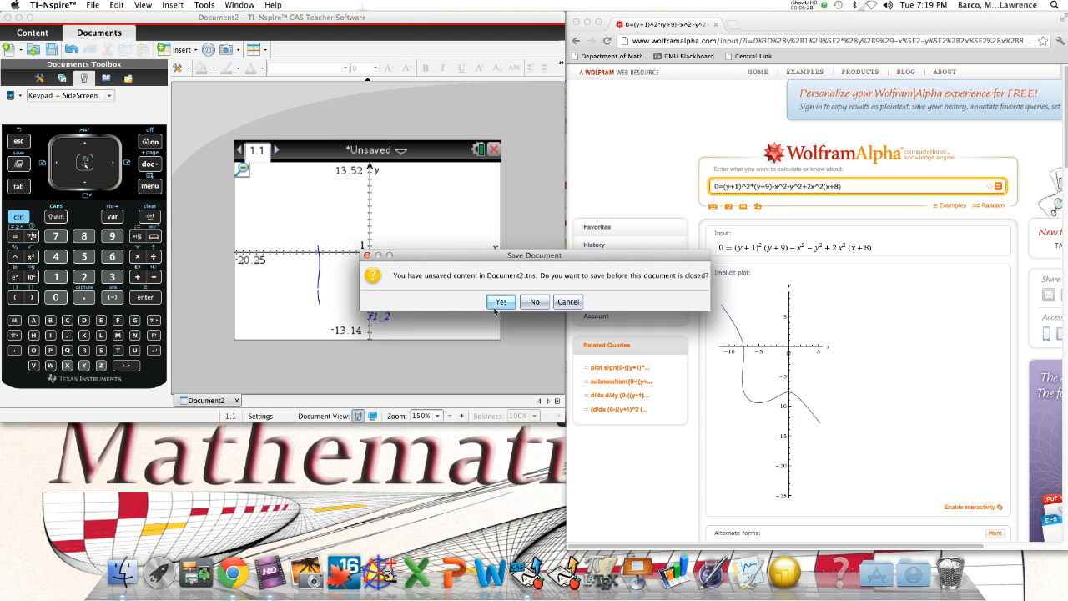
{"action": "left_click", "coordinate": [535, 304]}
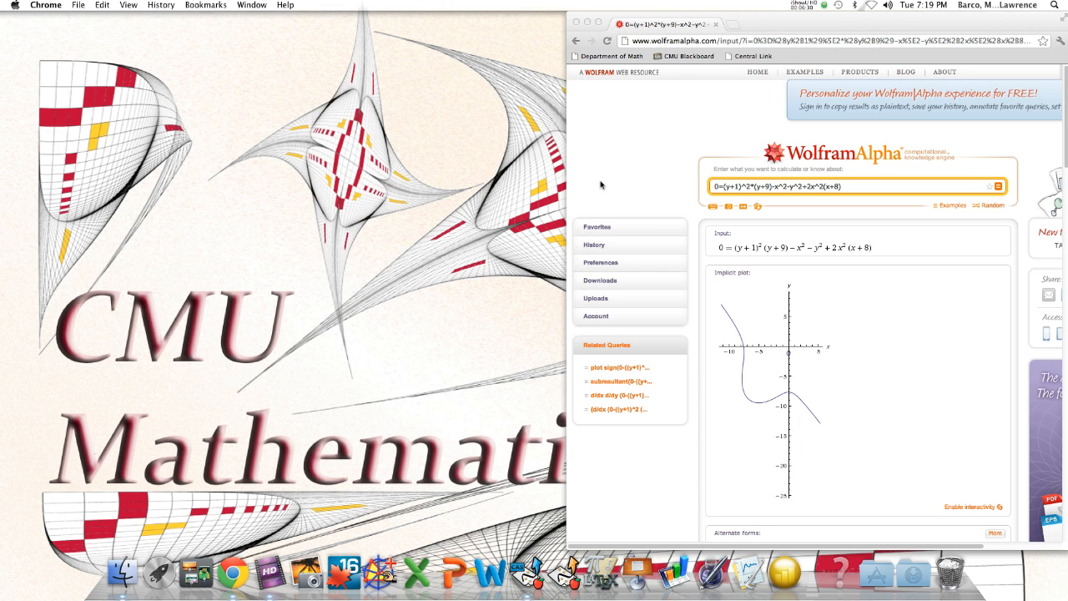
Enlarge the Chrome window to show the full WolframAlpha page and move it to the middle of the desktop
{"action": "left_click", "coordinate": [598, 23]}
{"action": "left_click_drag", "start_coordinate": [658, 23], "coordinate": [543, 12]}
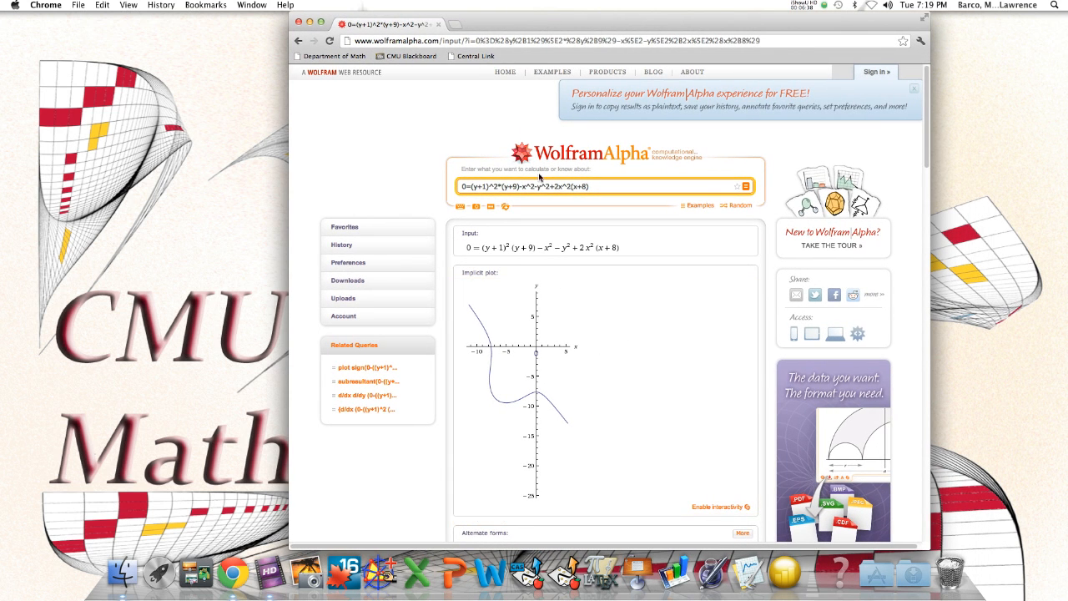
{"action": "left_click_drag", "start_coordinate": [572, 26], "coordinate": [456, 24]}
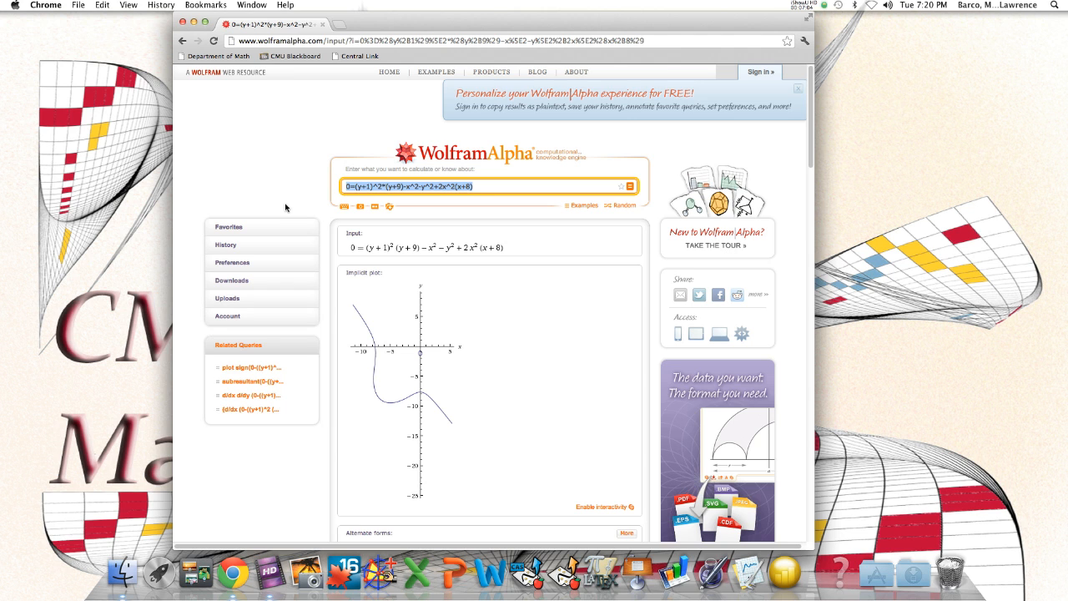
Replace the WolframAlpha query with the left side y^2-2x^2(x+8) followed by an equals sign
{"action": "type", "text": "y^2"}
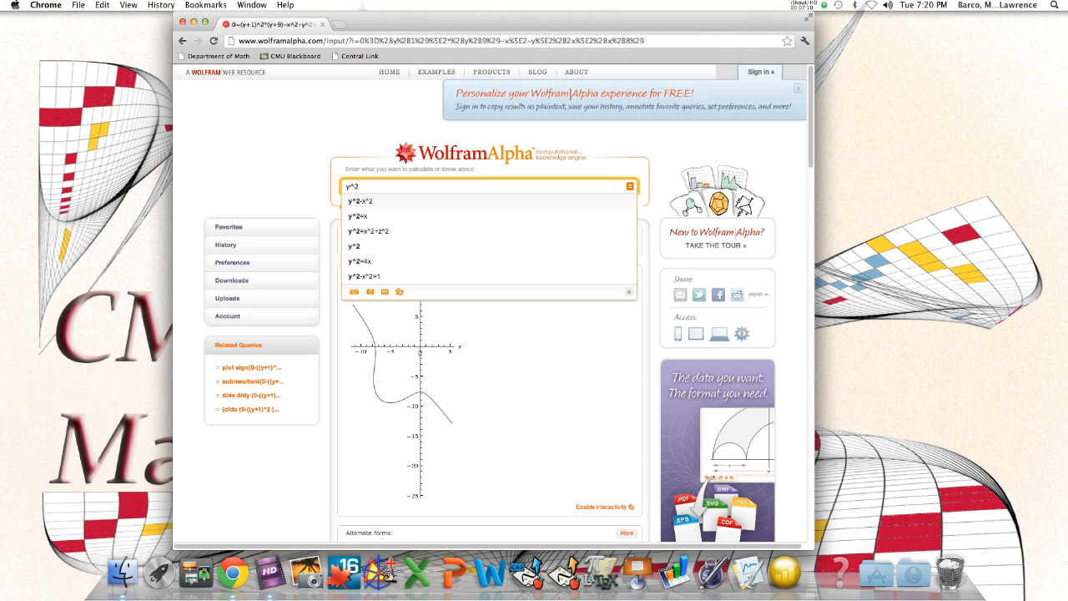
{"action": "type", "text": "-2"}
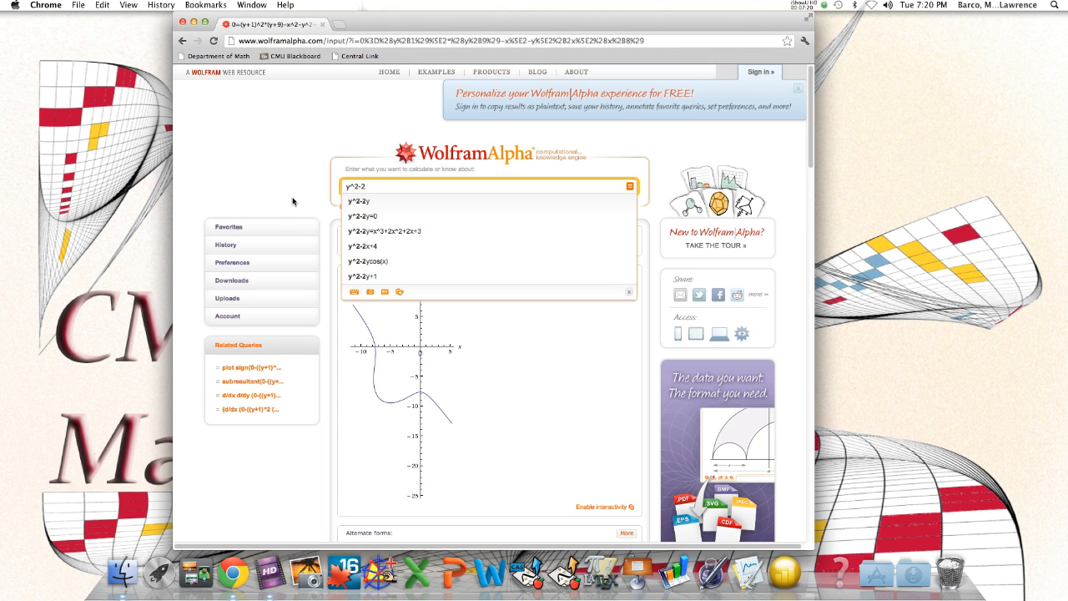
{"action": "type", "text": "x^2"}
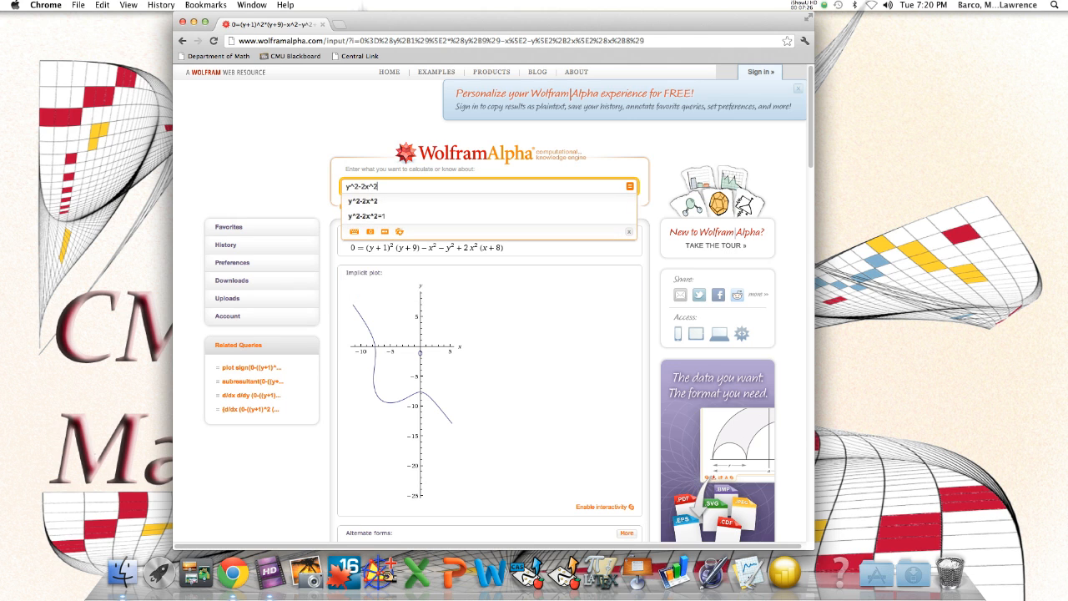
{"action": "type", "text": "(x+8)="}
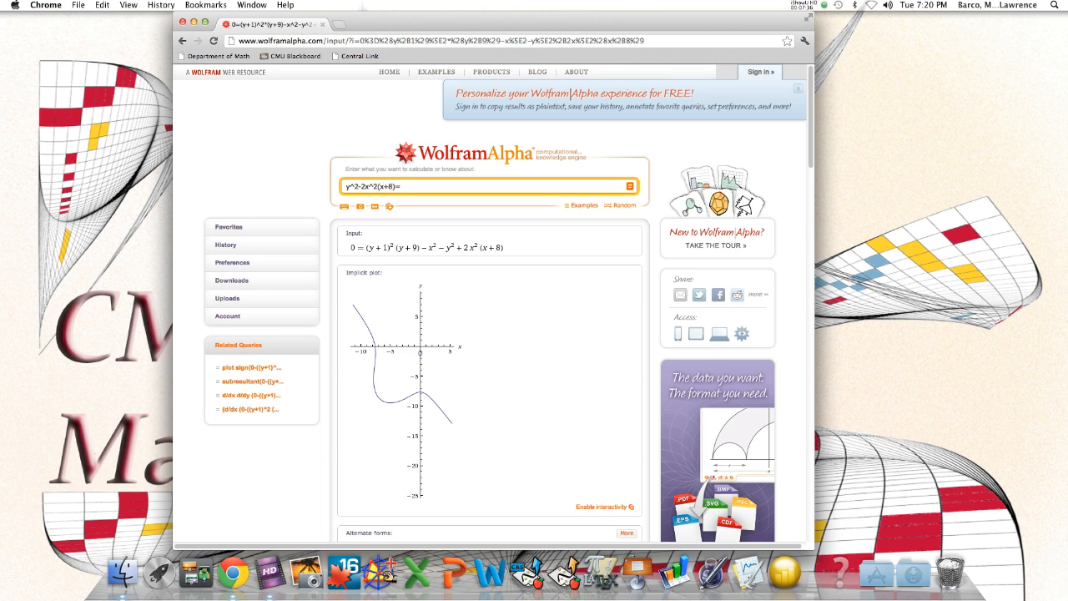
Enter c[(y+1)^2(y+9)-x^2] as the right side of the equation
{"action": "type", "text": "c[(y+1)^2(y+9)-x^2]"}
Append the condition ,c=0 to the equation and submit the query
{"action": "type", "text": ",c=2"}
{"action": "key", "text": "BackSpace"}
{"action": "type", "text": "0"}
{"action": "key", "text": "Return"}
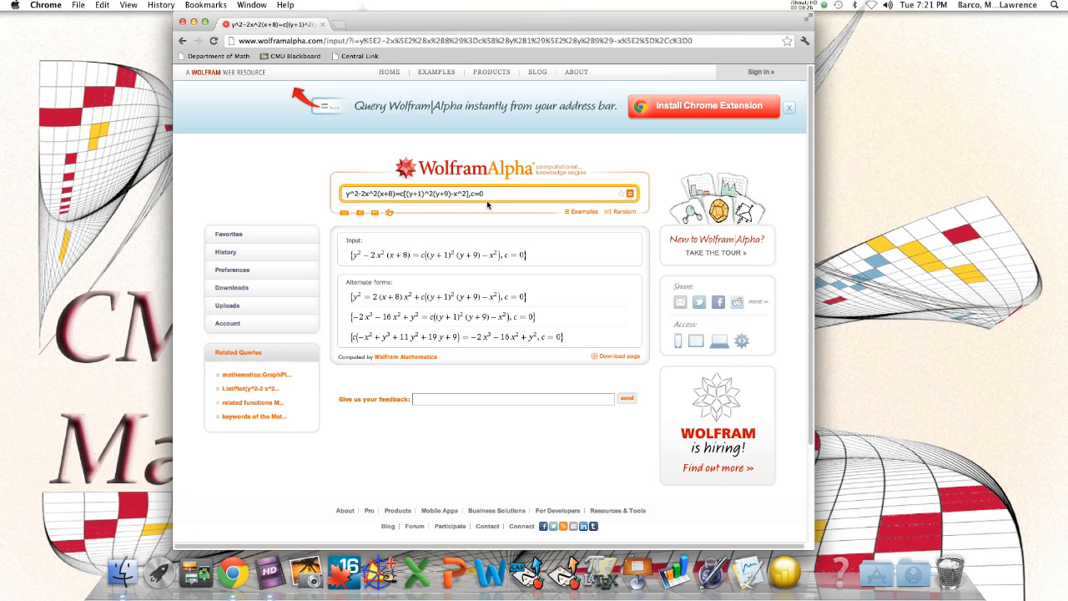
Remove the c=0 condition, replace the coefficient c before the bracket with 0, and submit the query
{"action": "key", "text": "BackSpace"}
{"action": "key", "text": "BackSpace"}
{"action": "key", "text": "BackSpace"}
{"action": "key", "text": "BackSpace"}
{"action": "left_click", "coordinate": [405, 193]}
{"action": "key", "text": "BackSpace"}
{"action": "type", "text": "0"}
{"action": "key", "text": "Return"}
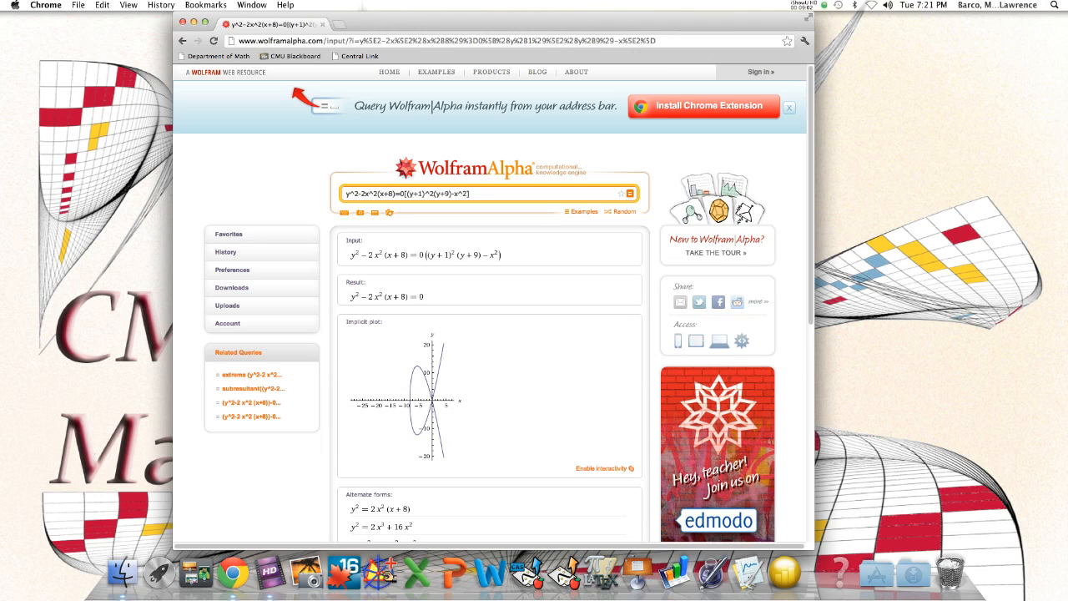
Change the coefficient before the bracket to 2 and submit the query
{"action": "double_click", "coordinate": [400, 193]}
{"action": "type", "text": "2"}
{"action": "key", "text": "Return"}
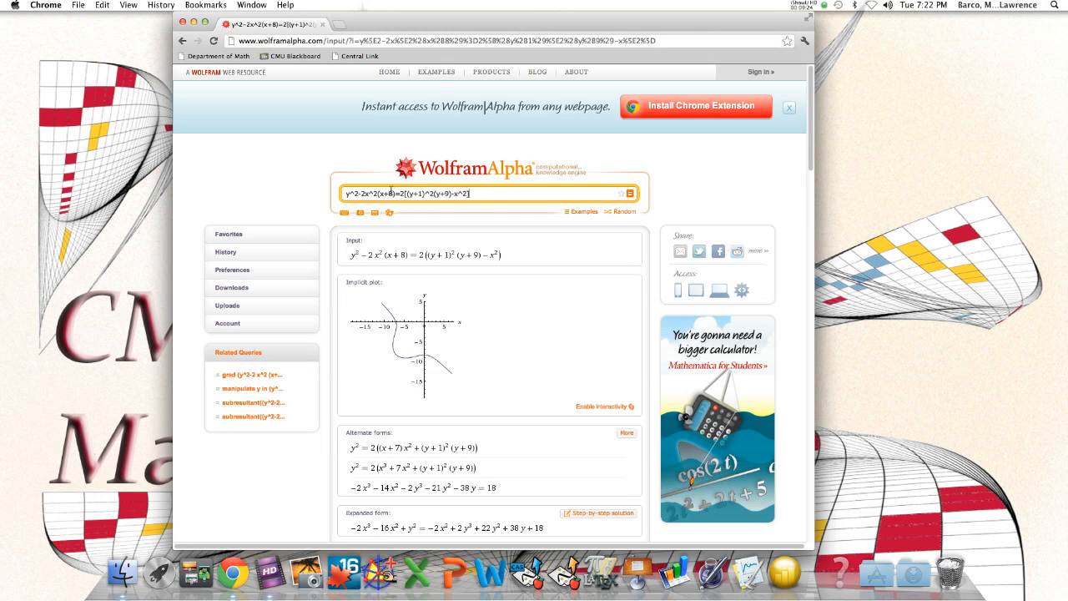
Add a comma after the equation and copy the whole equation without the comma
{"action": "type", "text": ","}
{"action": "left_click_drag", "start_coordinate": [347, 194], "coordinate": [473, 193]}
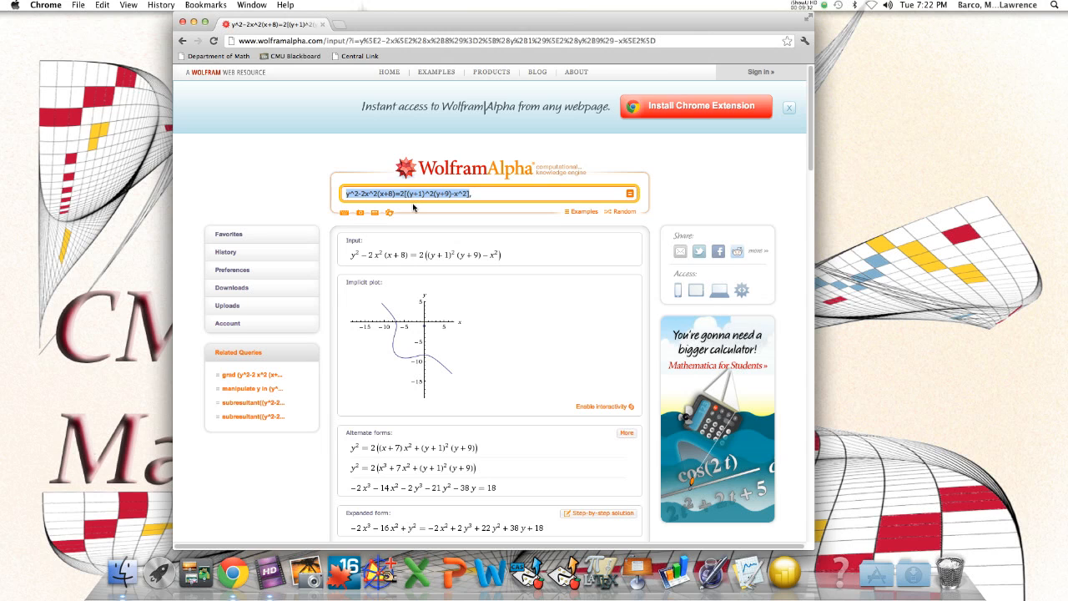
{"action": "left_click", "coordinate": [486, 195]}
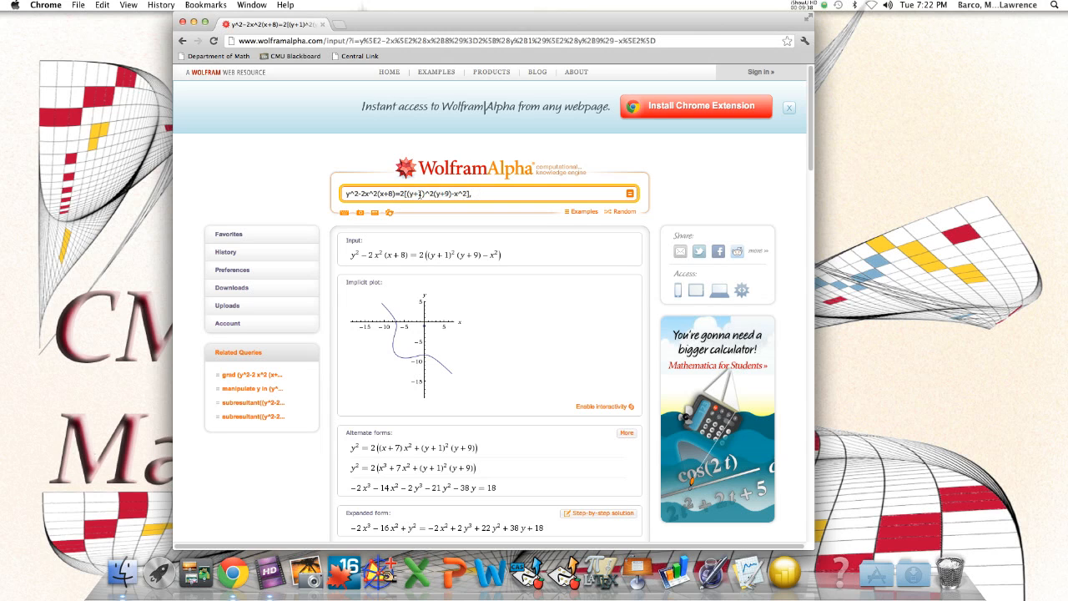
{"action": "left_click_drag", "start_coordinate": [347, 196], "coordinate": [464, 196]}
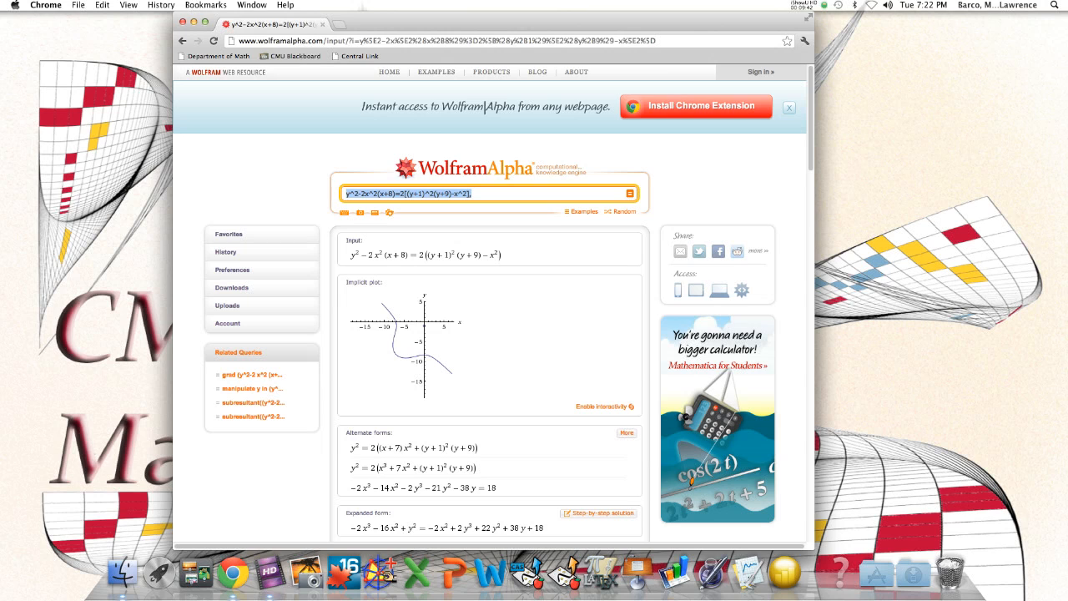
{"action": "right_click", "coordinate": [381, 194]}
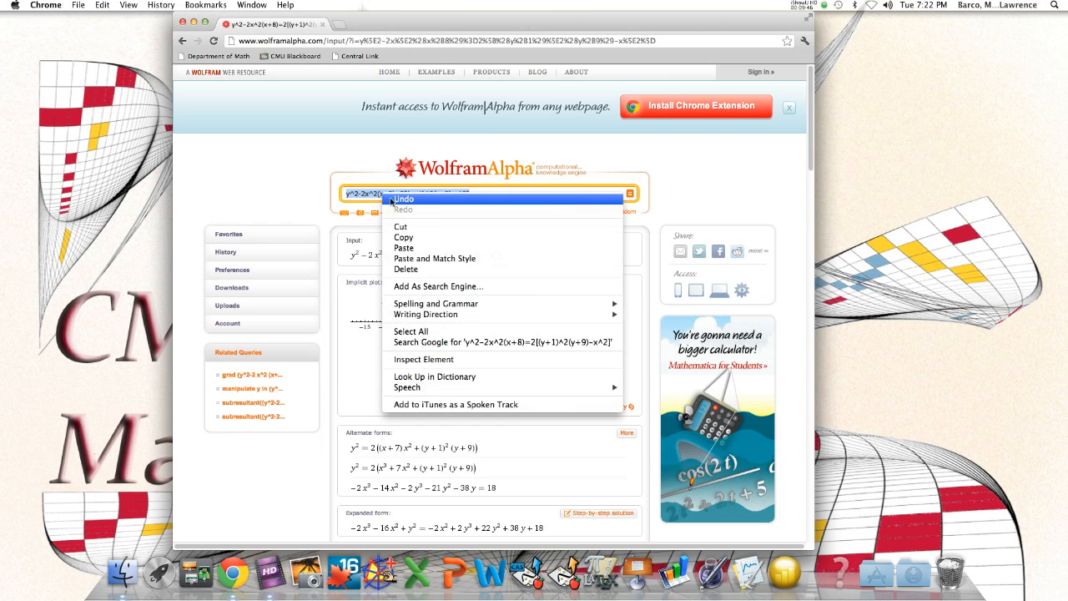
{"action": "left_click", "coordinate": [415, 237]}
Paste the copied equation after the original in the query, separating the two with a comma
{"action": "left_click", "coordinate": [482, 195]}
{"action": "right_click", "coordinate": [482, 197]}
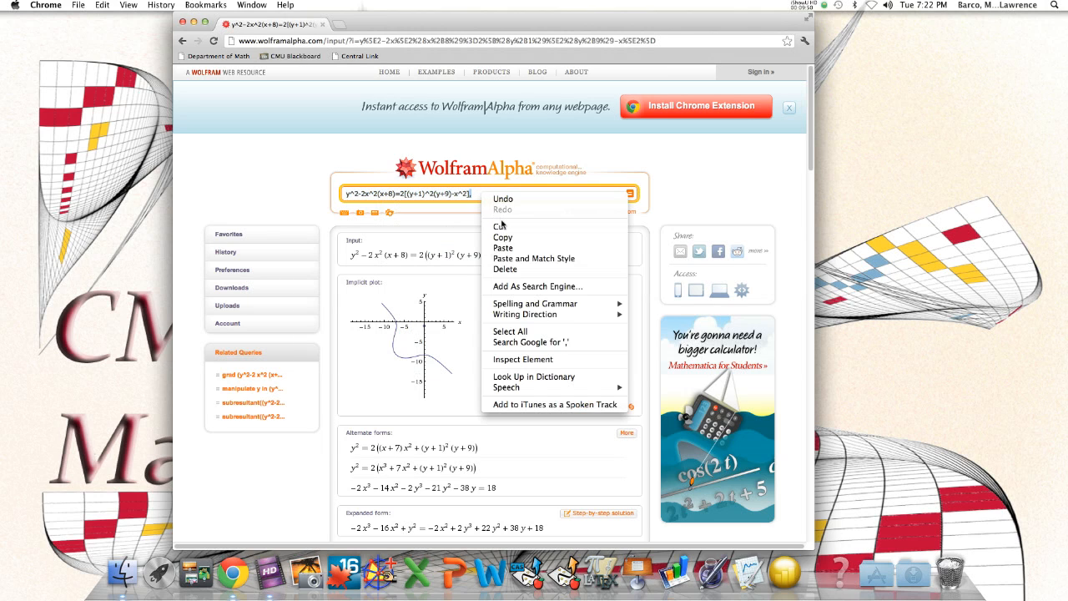
{"action": "left_click", "coordinate": [478, 194]}
{"action": "right_click", "coordinate": [475, 195]}
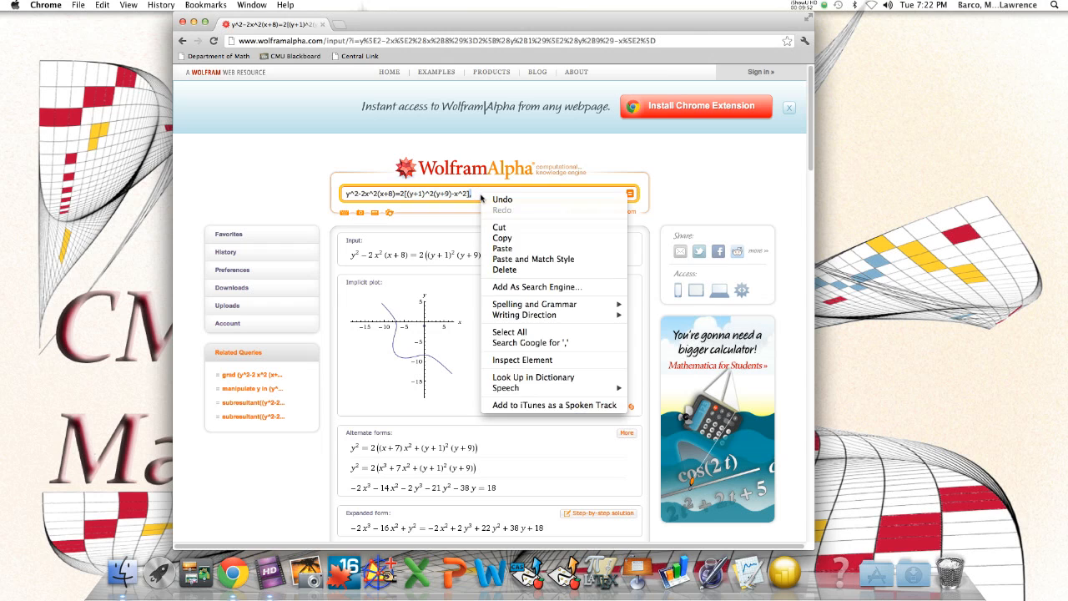
{"action": "left_click", "coordinate": [475, 196]}
{"action": "right_click", "coordinate": [473, 197]}
{"action": "left_click", "coordinate": [473, 196]}
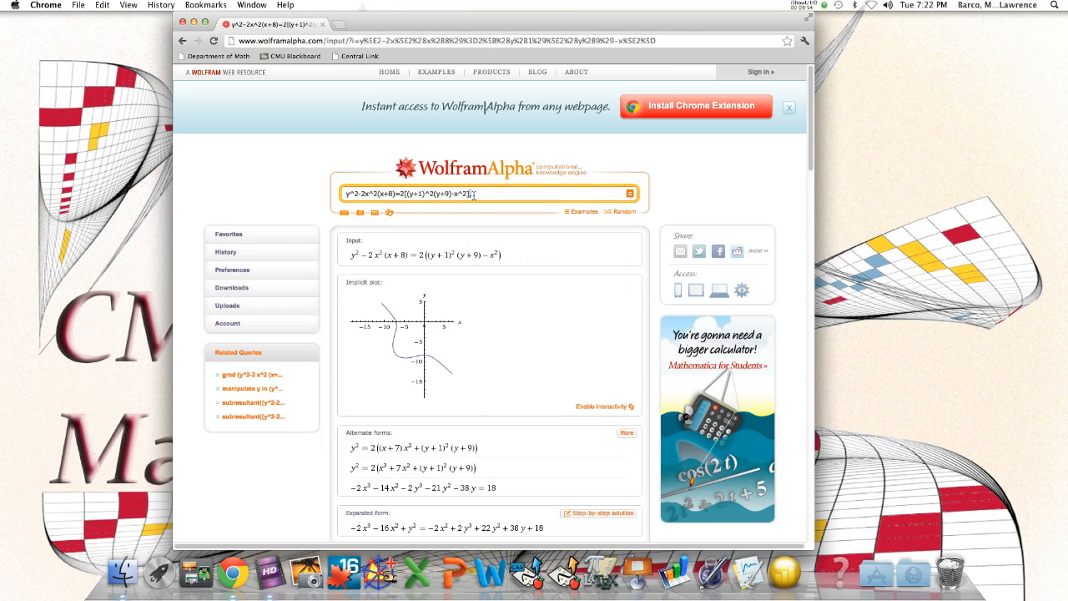
{"action": "right_click", "coordinate": [474, 195]}
{"action": "left_click", "coordinate": [499, 251]}
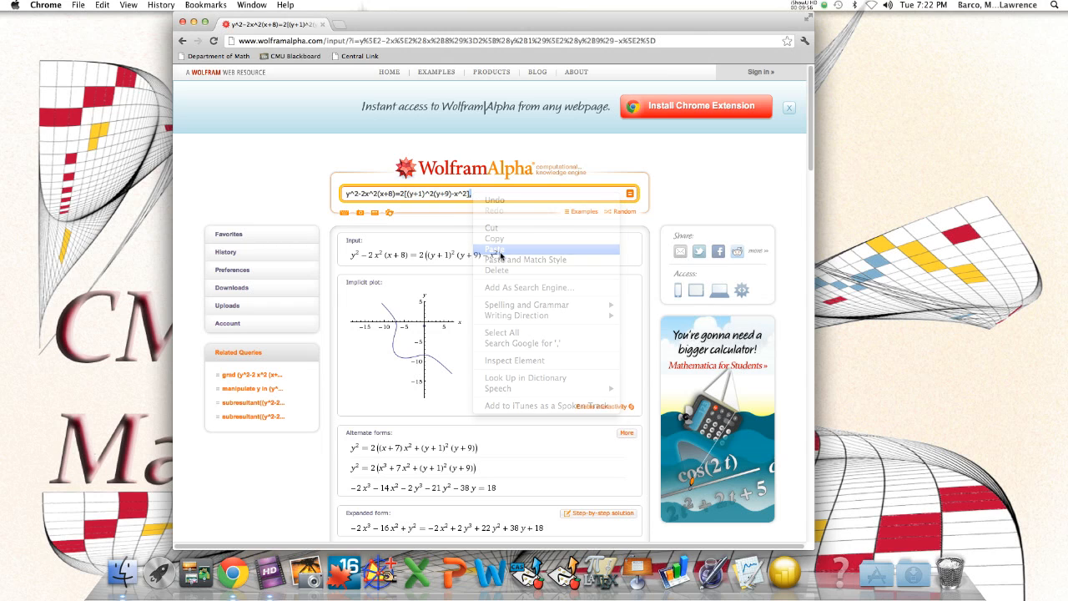
{"action": "left_click", "coordinate": [470, 194]}
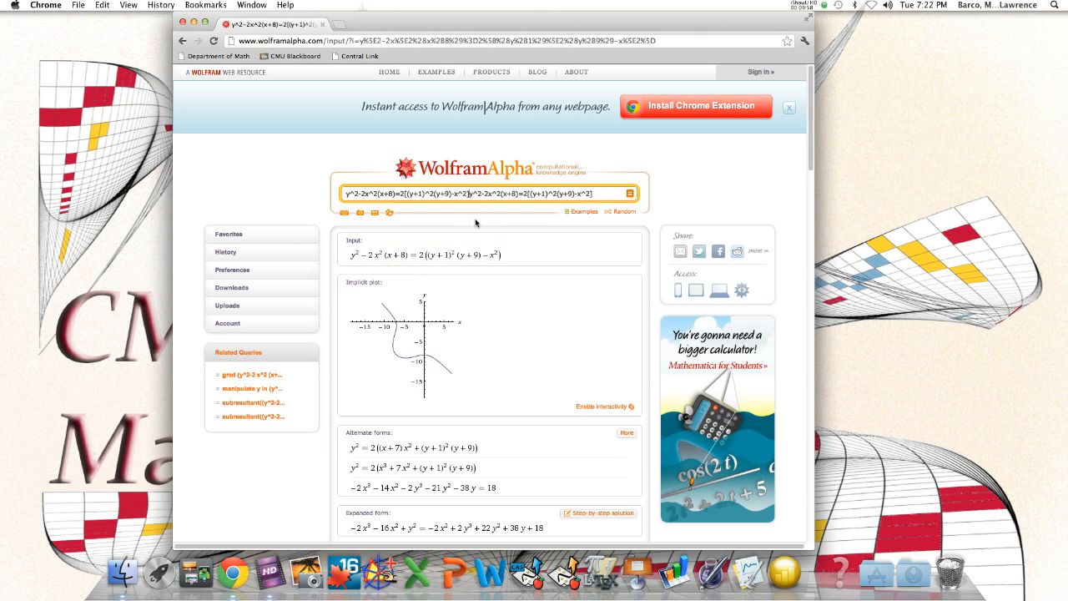
{"action": "type", "text": ","}
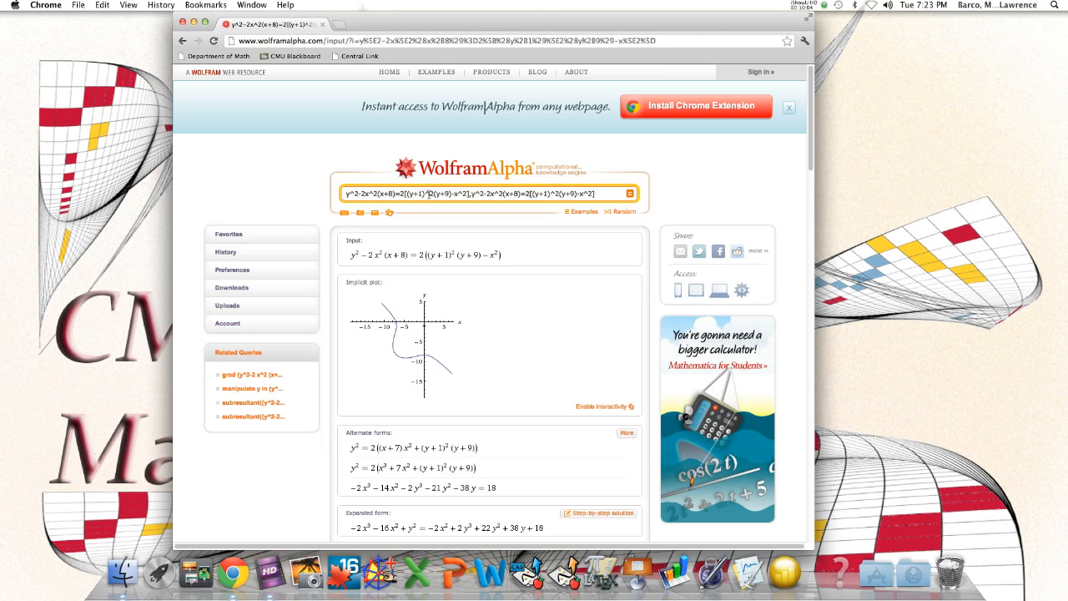
Change the first equation's coefficient before the bracket to 0, submit the two-equation query, and close the advertisement covering the results
{"action": "key", "text": "BackSpace"}
{"action": "type", "text": "0"}
{"action": "key", "text": "Return"}
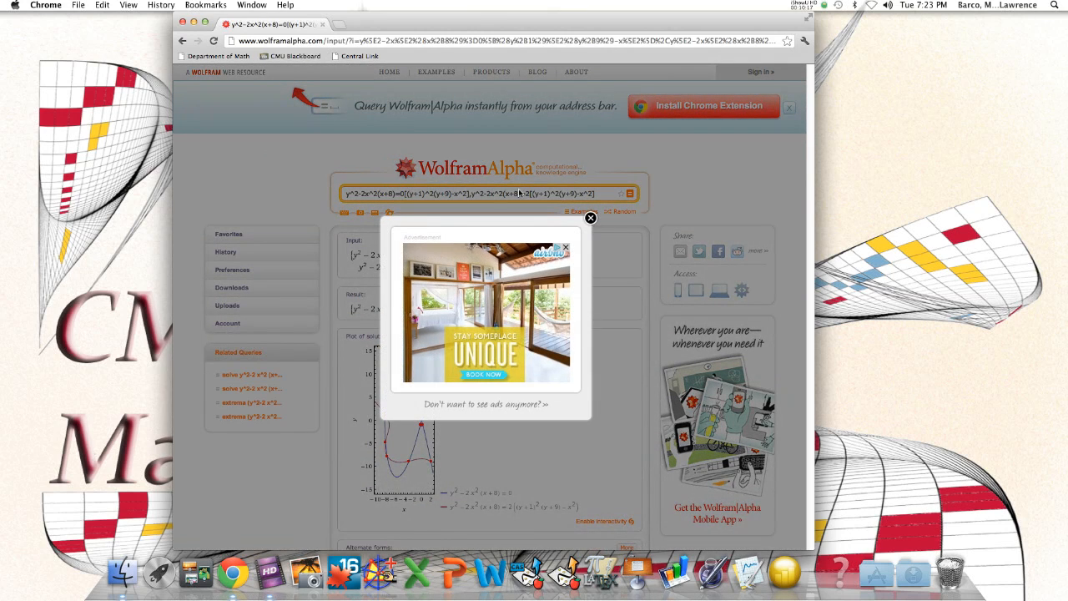
{"action": "left_click", "coordinate": [590, 219]}
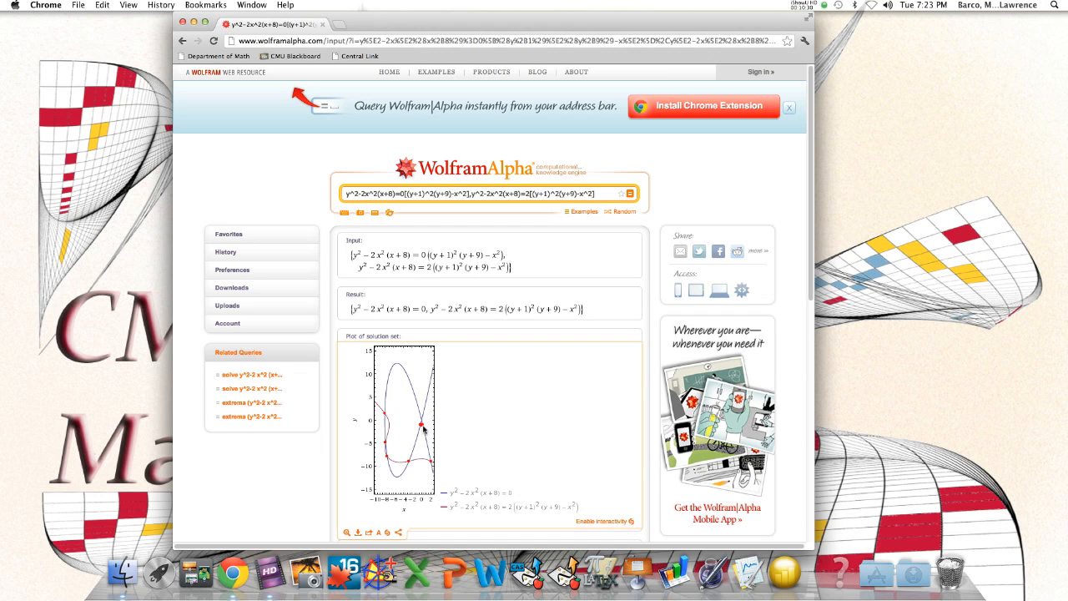
{"action": "mouse_move", "coordinate": [424, 428]}
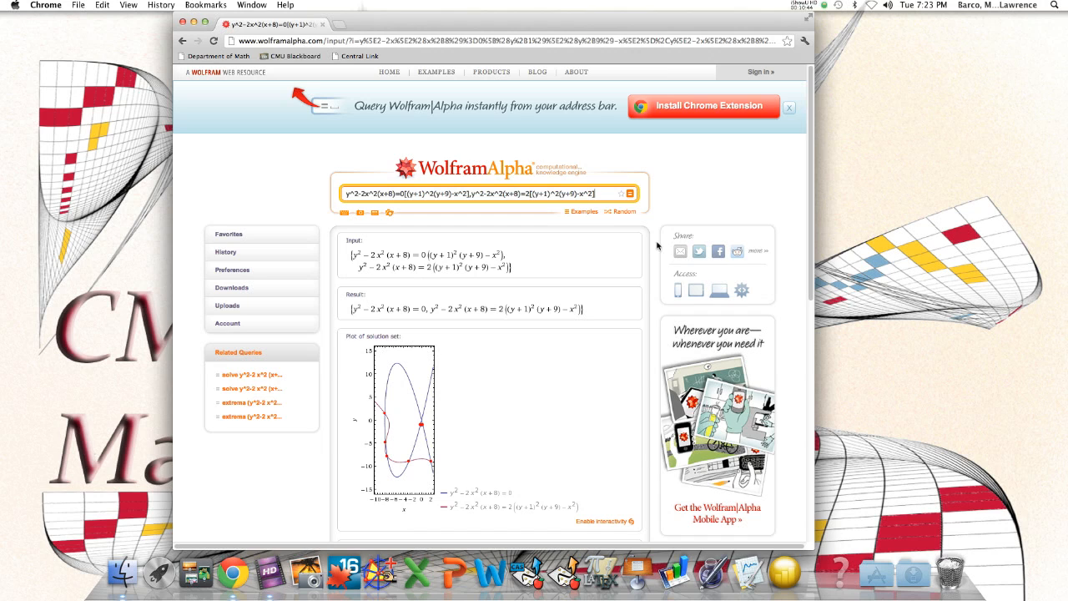
Append a third copy of the equation to the query, separated from the second by a comma
{"action": "type", "text": ","}
{"action": "left_click_drag", "start_coordinate": [346, 194], "coordinate": [469, 192]}
{"action": "left_click", "coordinate": [596, 194]}
{"action": "right_click", "coordinate": [598, 195]}
{"action": "left_click", "coordinate": [597, 194]}
{"action": "key", "text": "super+v"}
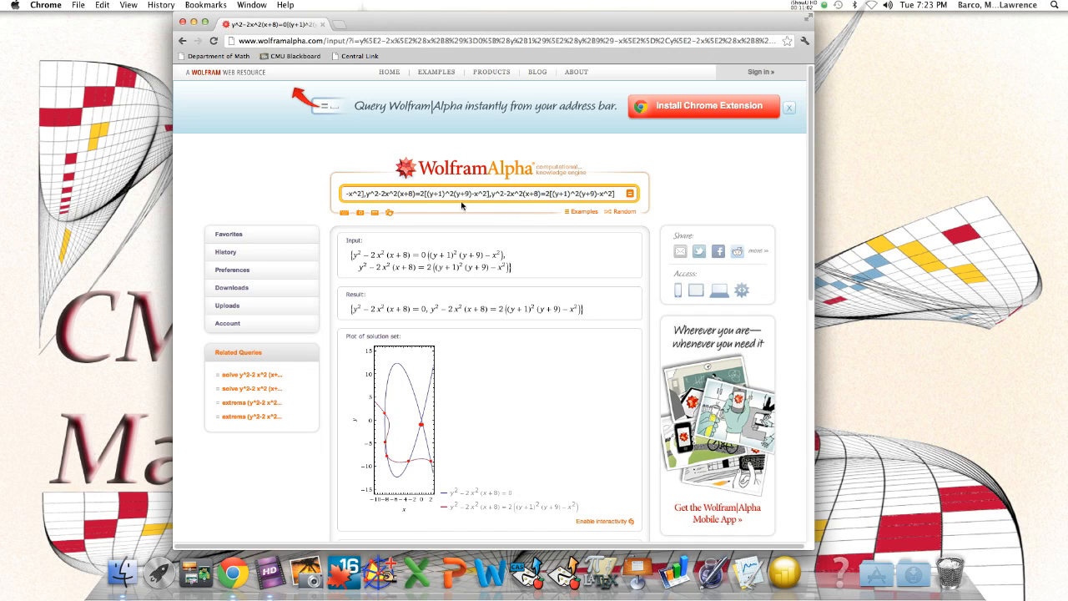
Remove the coefficient 2 before the bracket in the third equation and submit the query
{"action": "left_click", "coordinate": [549, 194]}
{"action": "key", "text": "BackSpace"}
{"action": "key", "text": "Return"}
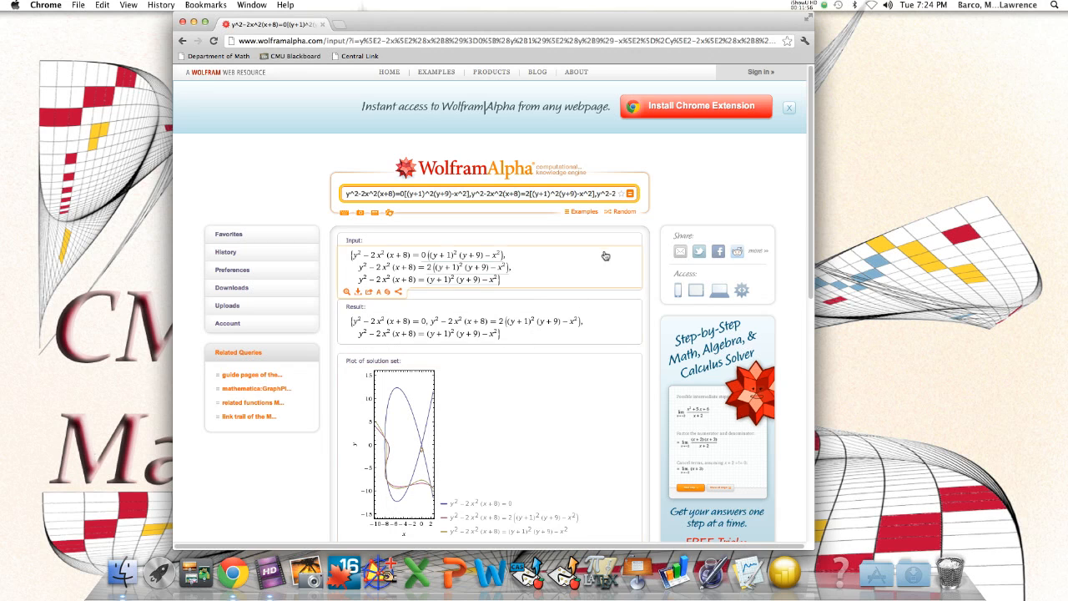
Add a comma at the end of the query and paste a fourth copy of the equation after it
{"action": "left_click", "coordinate": [600, 193]}
{"action": "key", "text": "Right"}
{"action": "key", "text": "Right"}
{"action": "key", "text": "Right"}
{"action": "key", "text": "Right"}
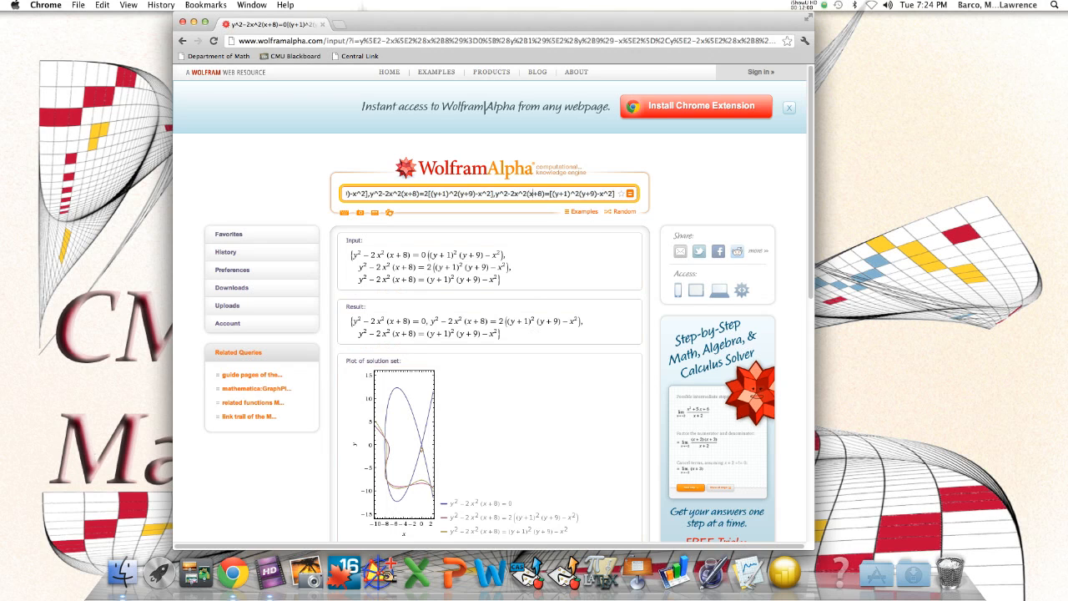
{"action": "key", "text": "Right"}
{"action": "key", "text": "Right"}
{"action": "key", "text": "Right"}
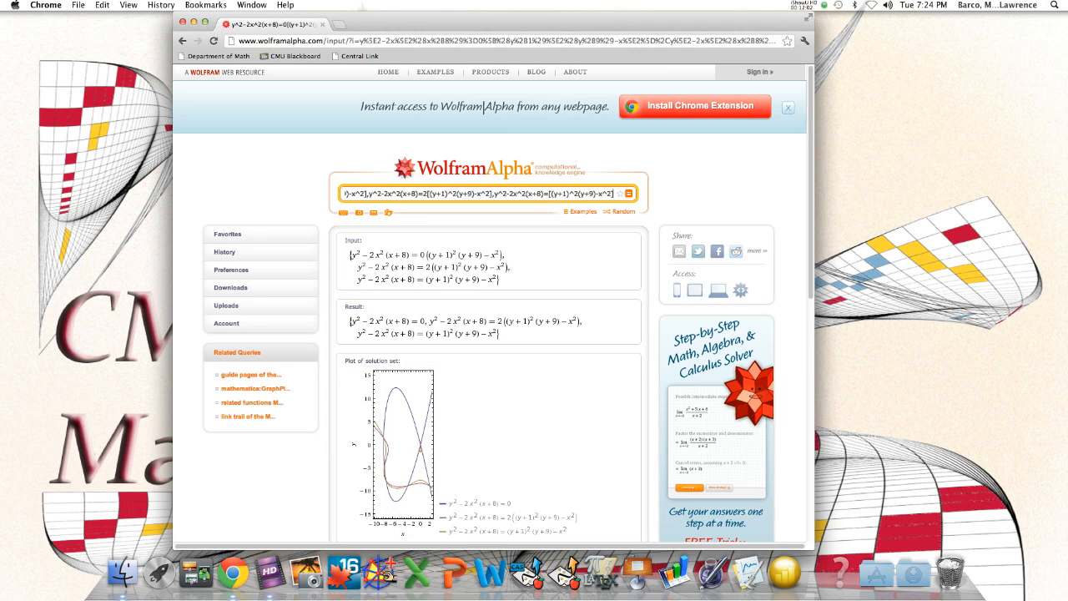
{"action": "type", "text": ","}
{"action": "key", "text": "super+v"}
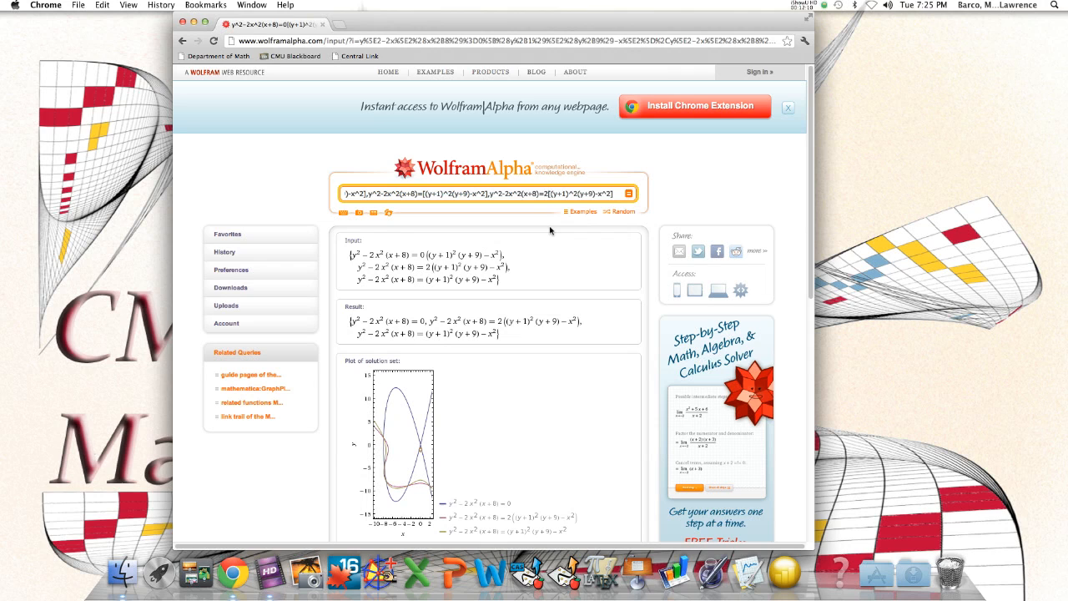
Delete the coefficient before the bracket in the fourth equation
{"action": "key", "text": "BackSpace"}
{"action": "type", "text": "3"}
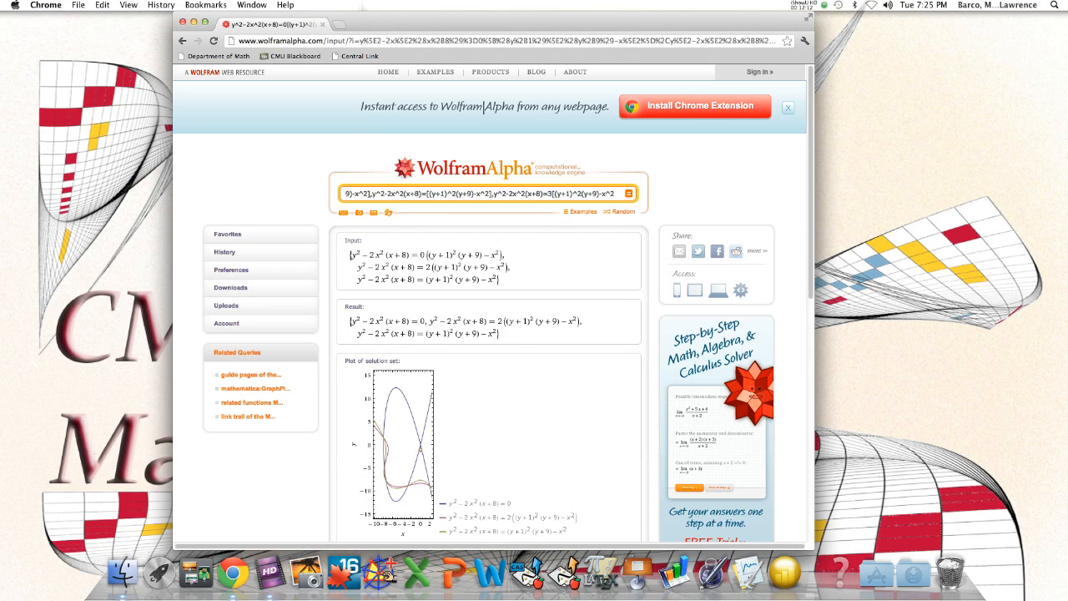
{"action": "key", "text": "BackSpace"}
Set the coefficient before the bracket in the third equation to 5
{"action": "left_click_drag", "start_coordinate": [402, 192], "coordinate": [237, 198]}
{"action": "key", "text": "Left"}
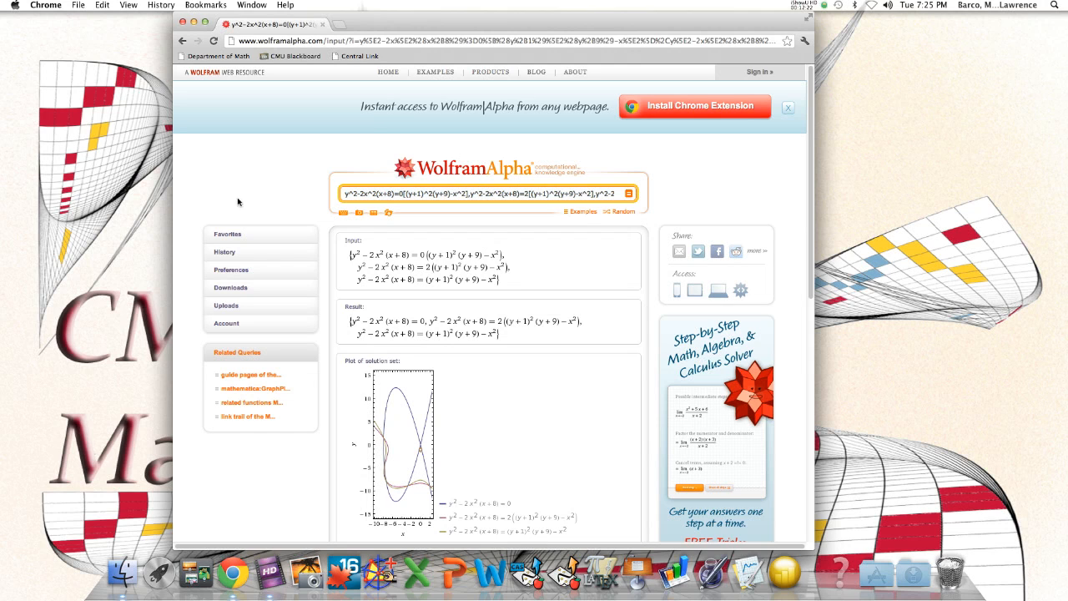
{"action": "left_click", "coordinate": [529, 194]}
{"action": "key", "text": "Right"}
{"action": "key", "text": "Right"}
{"action": "key", "text": "Right"}
{"action": "key", "text": "Right"}
{"action": "key", "text": "Right"}
{"action": "key", "text": "Right"}
{"action": "key", "text": "Right"}
{"action": "key", "text": "Right"}
{"action": "key", "text": "Right"}
{"action": "key", "text": "Right"}
{"action": "key", "text": "Right"}
{"action": "key", "text": "Right"}
{"action": "key", "text": "Right"}
{"action": "key", "text": "Right"}
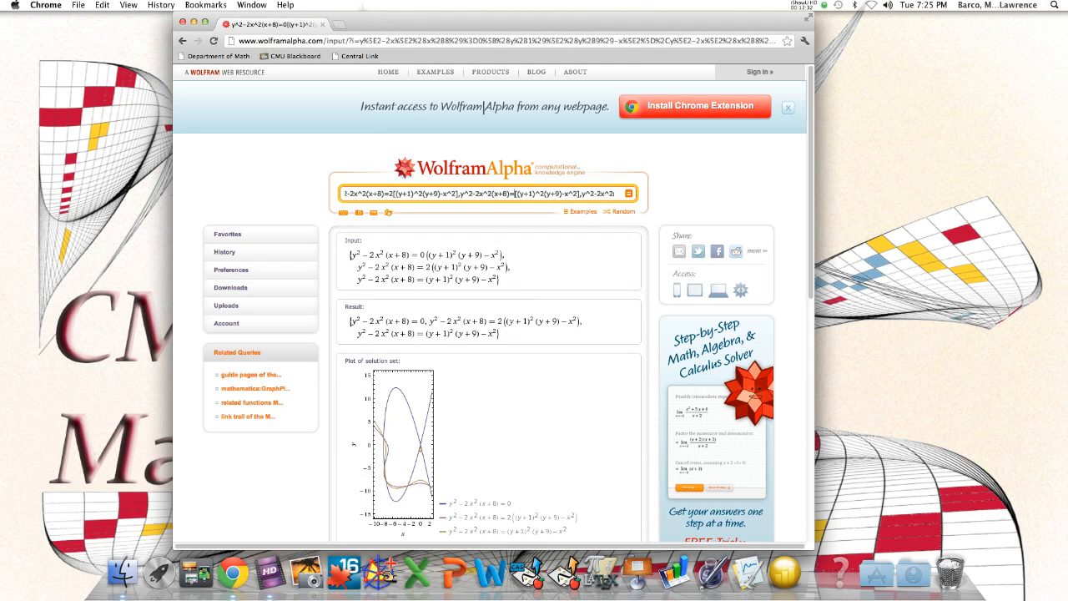
{"action": "type", "text": "5"}
Set the coefficient before the bracket in the fourth equation to 10, submit the query, and bring the full plot into view
{"action": "key", "text": "Right"}
{"action": "key", "text": "Right"}
{"action": "key", "text": "Right"}
{"action": "key", "text": "Right"}
{"action": "key", "text": "Right"}
{"action": "key", "text": "Right"}
{"action": "key", "text": "Right"}
{"action": "key", "text": "Right"}
{"action": "key", "text": "Right"}
{"action": "key", "text": "Right"}
{"action": "key", "text": "Right"}
{"action": "key", "text": "Right"}
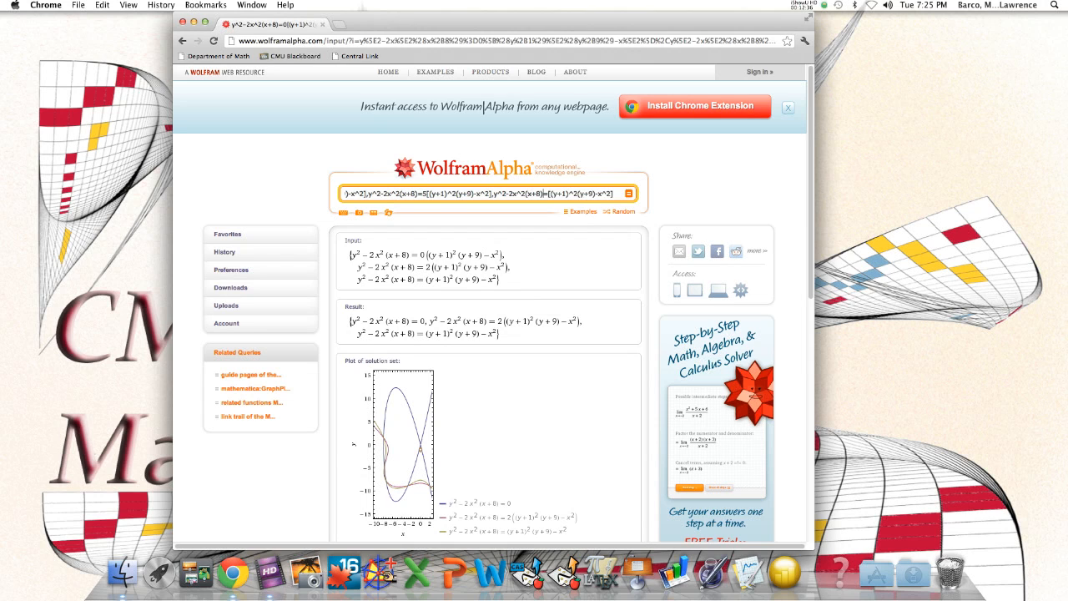
{"action": "type", "text": "10"}
{"action": "key", "text": "Return"}
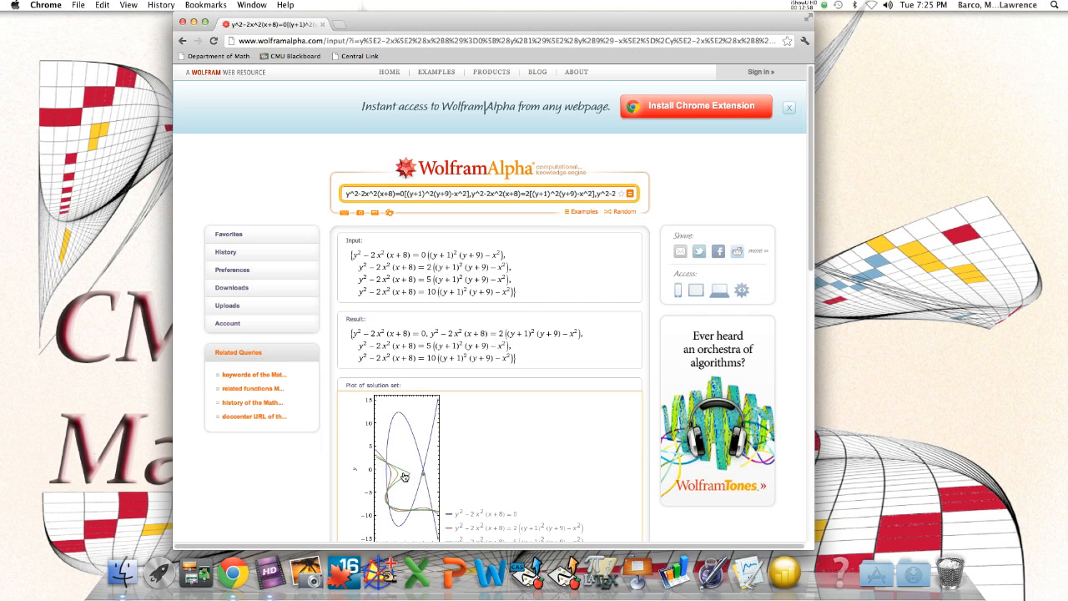
{"action": "scroll", "coordinate": [405, 476], "scroll_direction": "down", "scroll_amount": 3}
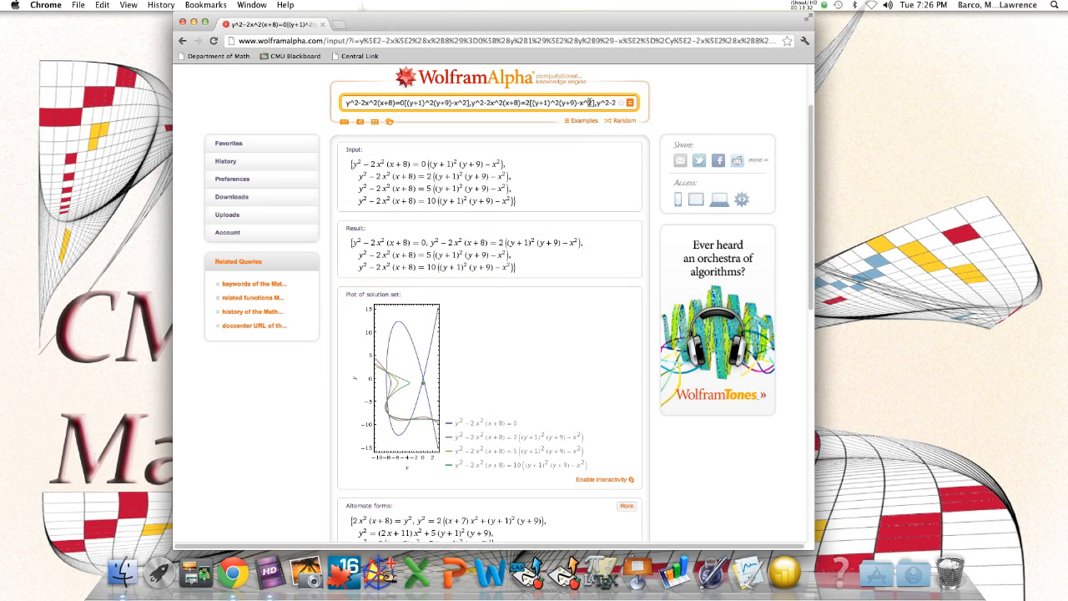
Append a fifth copy of the equation after a comma with coefficient 20 before the bracket, submit the query, and view the plot
{"action": "left_click_drag", "start_coordinate": [590, 102], "coordinate": [647, 107]}
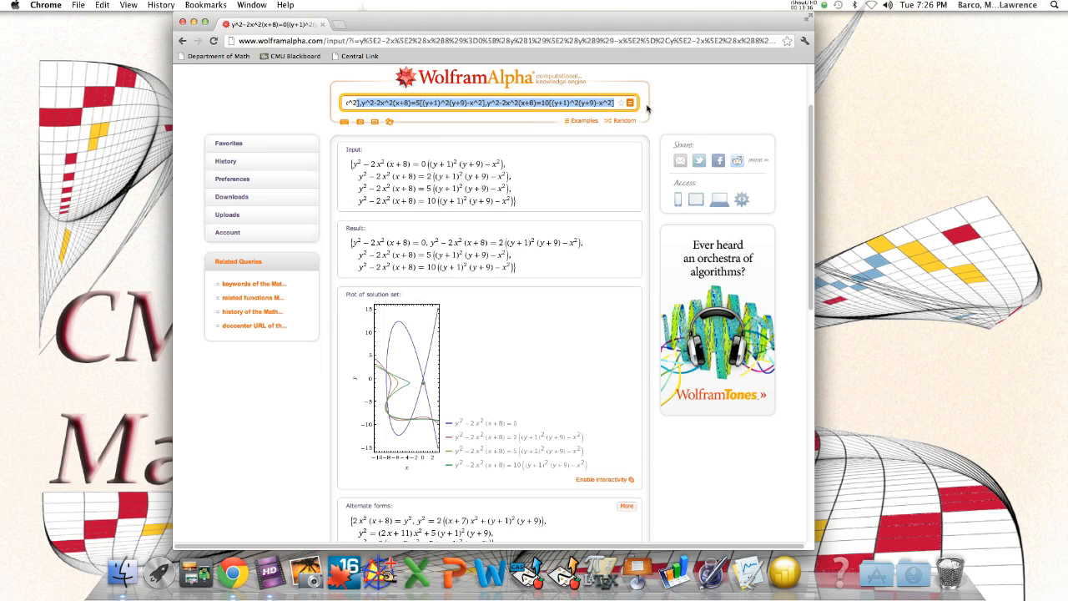
{"action": "left_click", "coordinate": [613, 104]}
{"action": "type", "text": ","}
{"action": "type", "text": "y^2-2x^2(x+8)=2[(y+1)^2(y+9)-x^2]"}
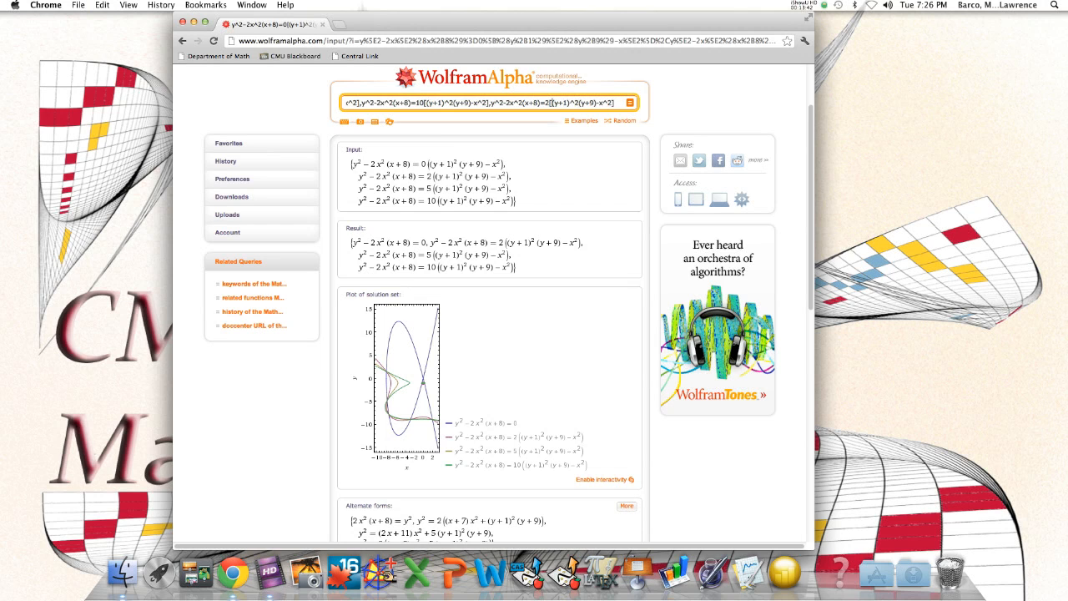
{"action": "key", "text": "Return"}
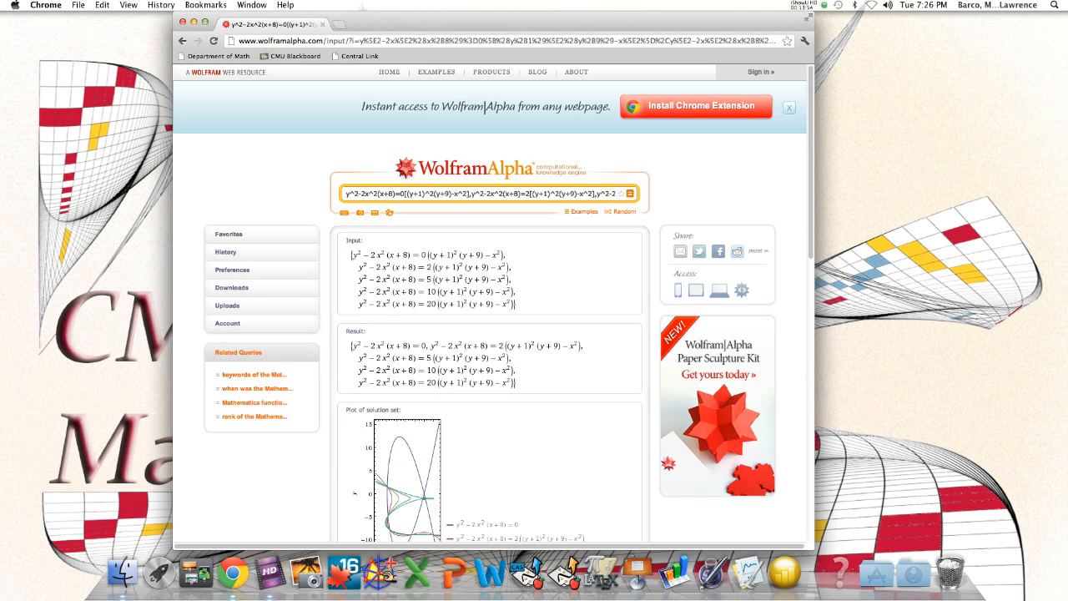
{"action": "scroll", "coordinate": [541, 261], "scroll_direction": "down", "scroll_amount": 3}
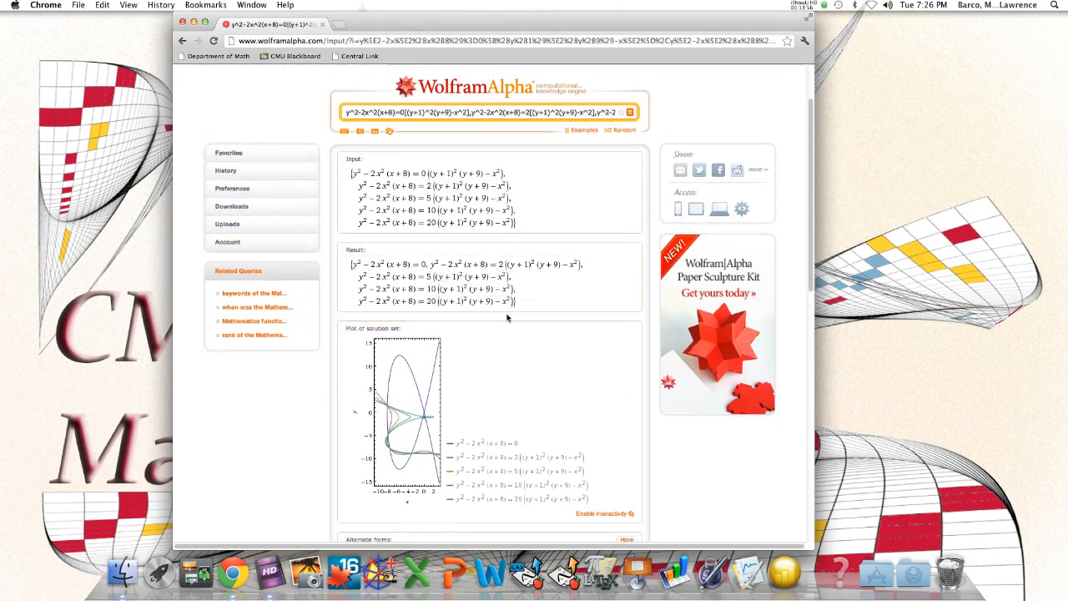
{"action": "scroll", "coordinate": [508, 317], "scroll_direction": "down", "scroll_amount": 1}
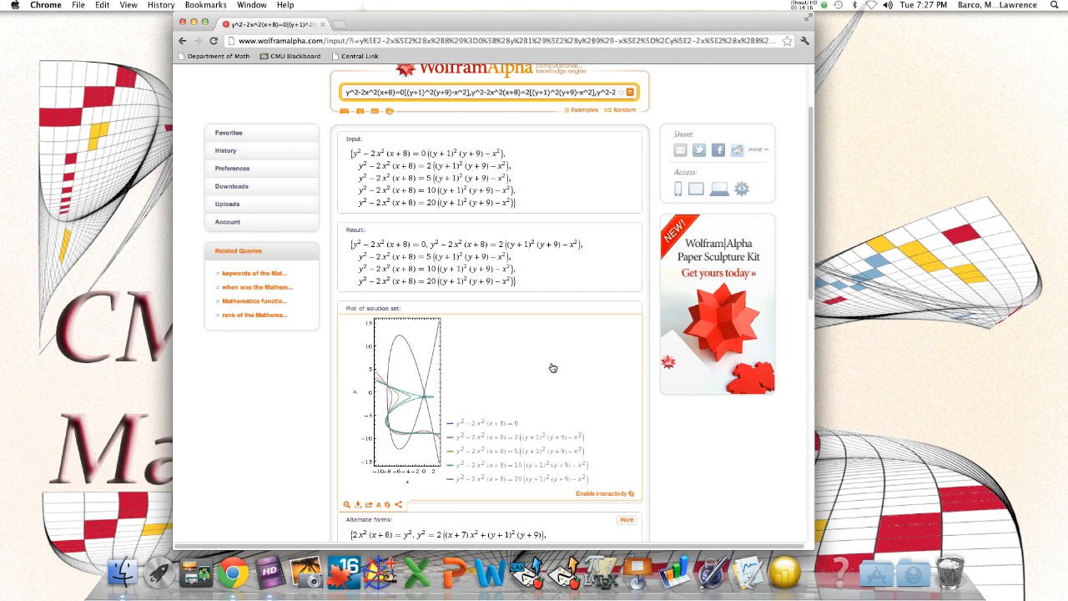
Clear the query, enter x^2+y^2+cx^2y^2=1 instead, and submit it
{"action": "left_click", "coordinate": [455, 91]}
{"action": "key", "text": "BackSpace"}
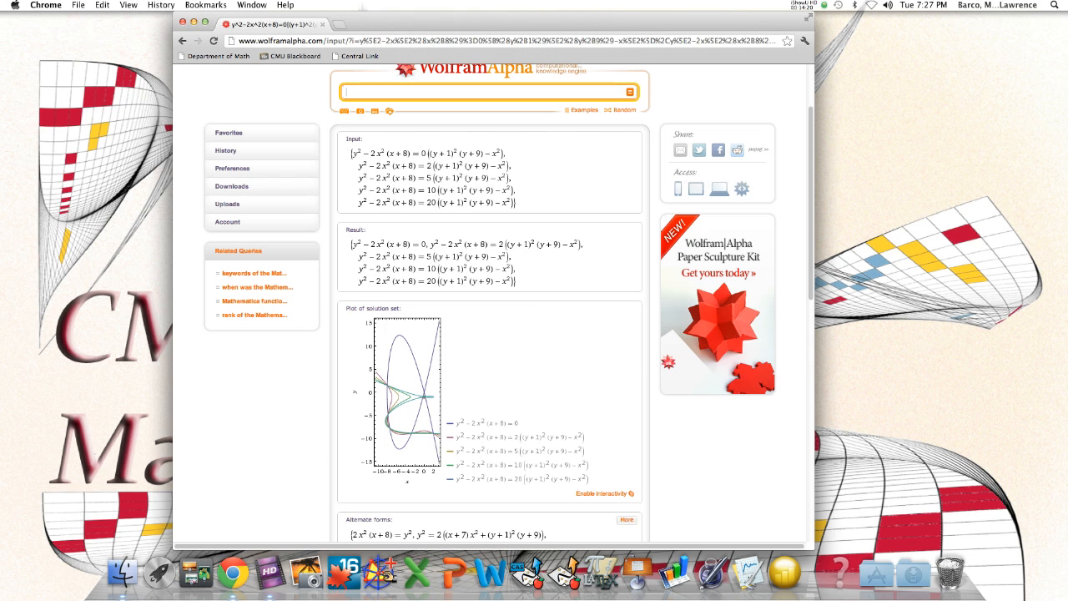
{"action": "type", "text": "x^2"}
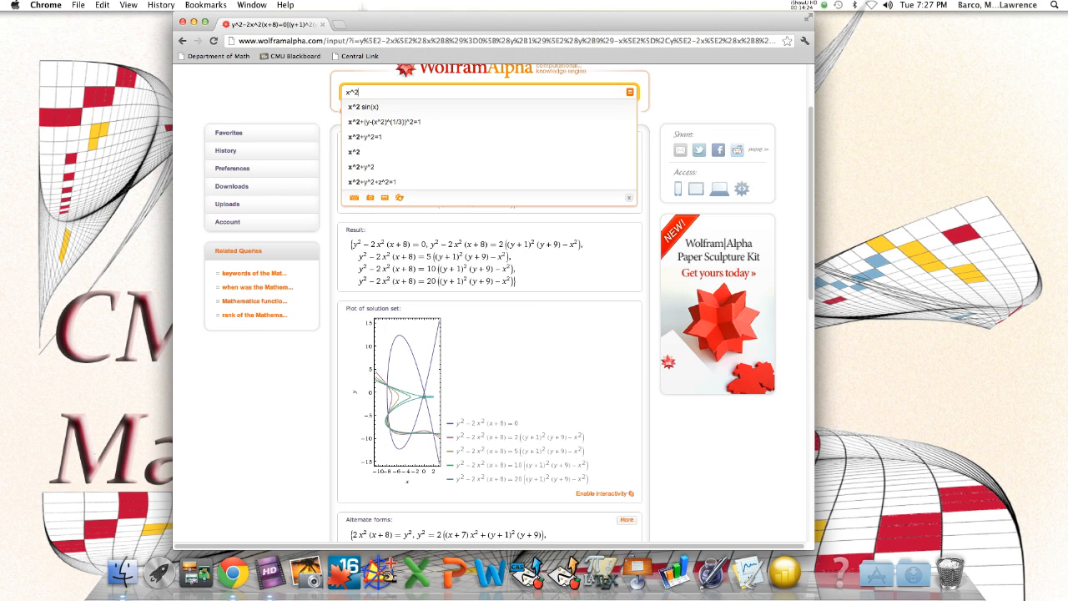
{"action": "type", "text": "+y^2"}
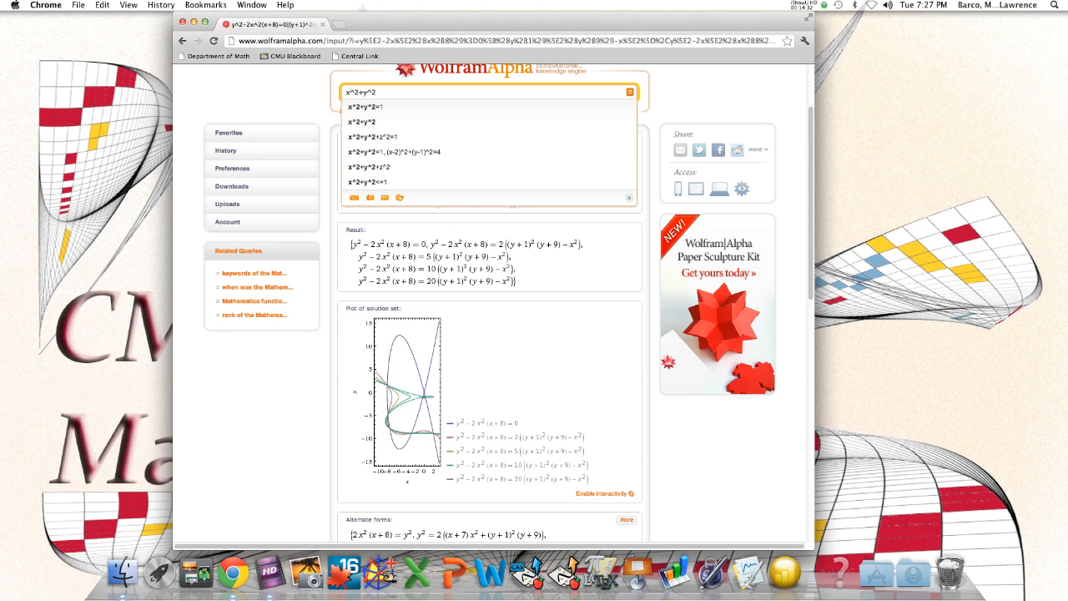
{"action": "type", "text": "+"}
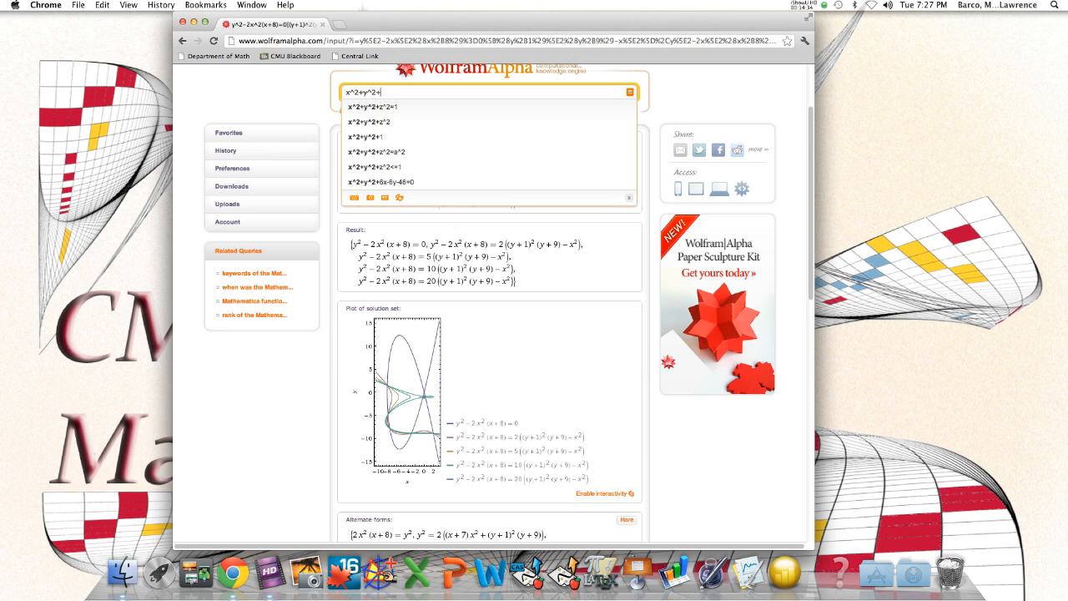
{"action": "type", "text": "c"}
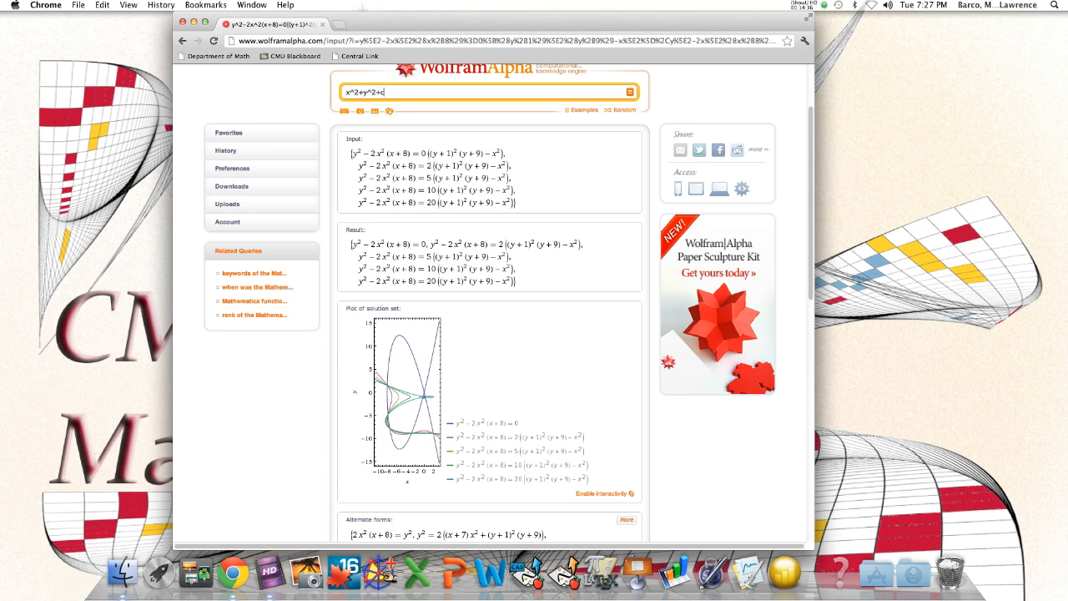
{"action": "type", "text": "x^2y^2=1"}
{"action": "key", "text": "Return"}
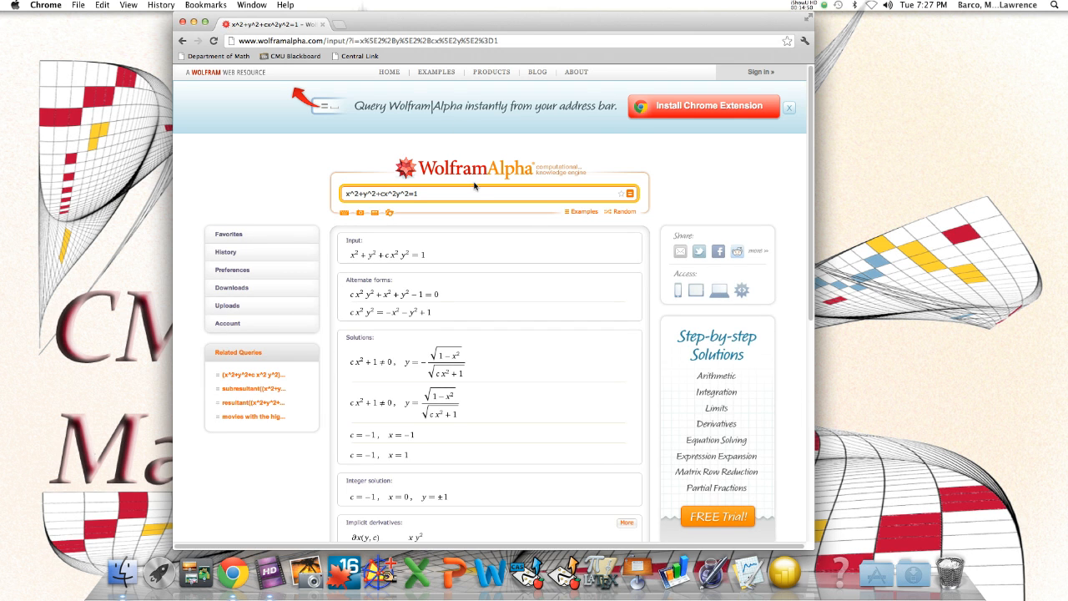
Replace the parameter c in the equation with (1), submit the query, and close the advertisement covering the results
{"action": "scroll", "coordinate": [472, 192], "scroll_direction": "down", "scroll_amount": 2}
{"action": "scroll", "coordinate": [459, 208], "scroll_direction": "up", "scroll_amount": 2}
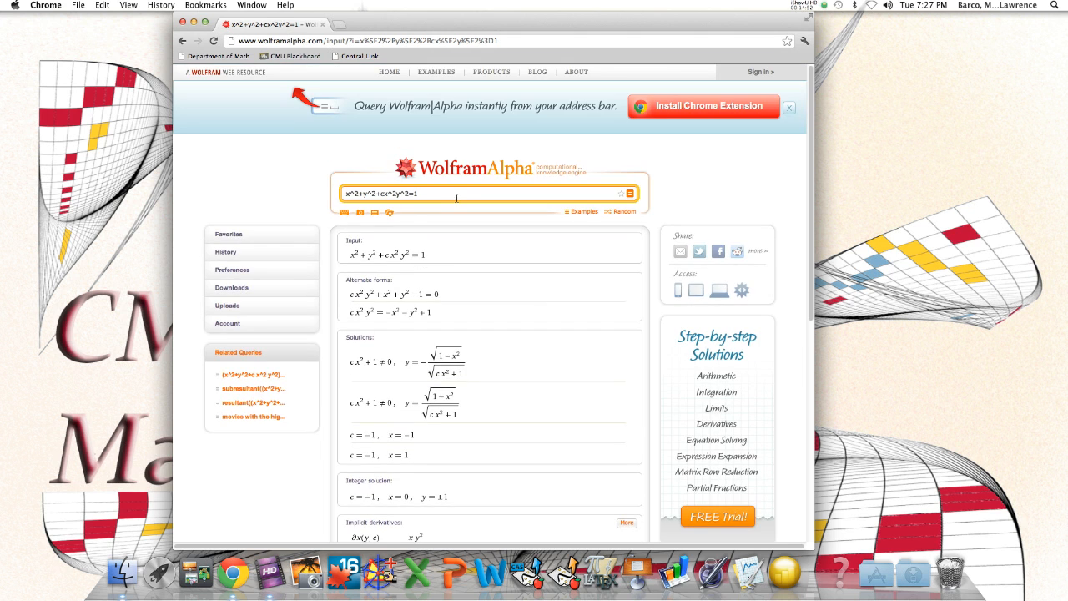
{"action": "left_click", "coordinate": [383, 194]}
{"action": "key", "text": "BackSpace"}
{"action": "type", "text": "()1"}
{"action": "key", "text": "Return"}
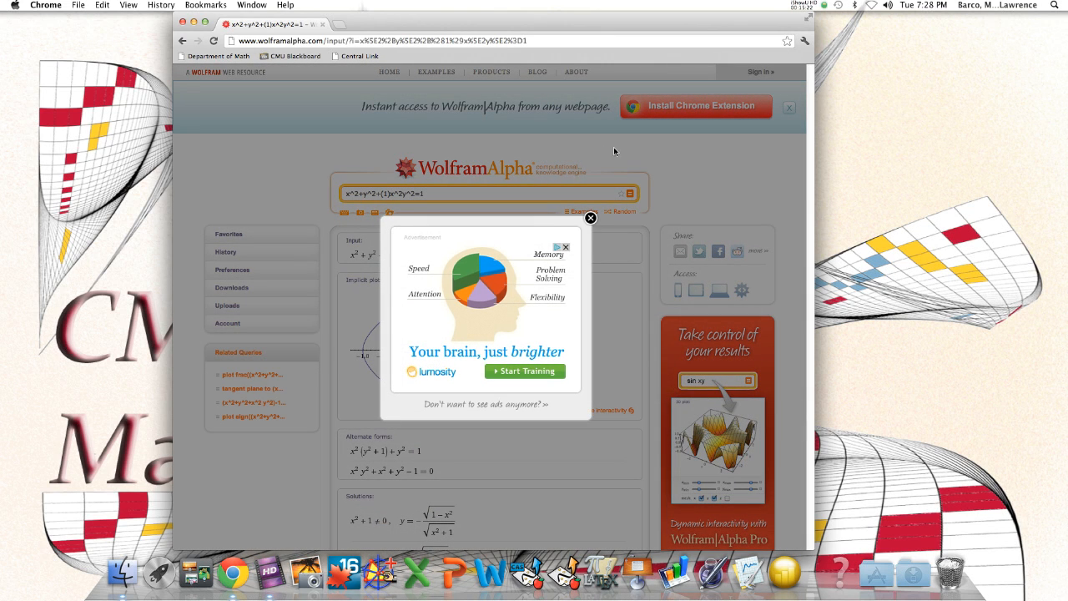
{"action": "left_click", "coordinate": [591, 220]}
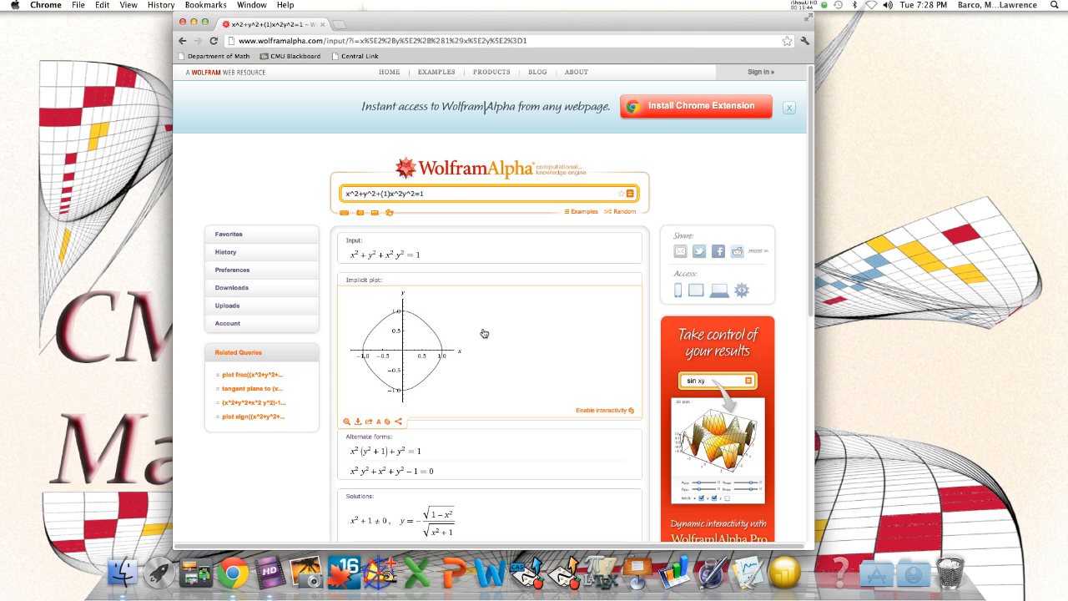
Change the coefficient in parentheses to 2 and submit the equation
{"action": "left_click", "coordinate": [386, 194]}
{"action": "key", "text": "BackSpace"}
{"action": "type", "text": "2"}
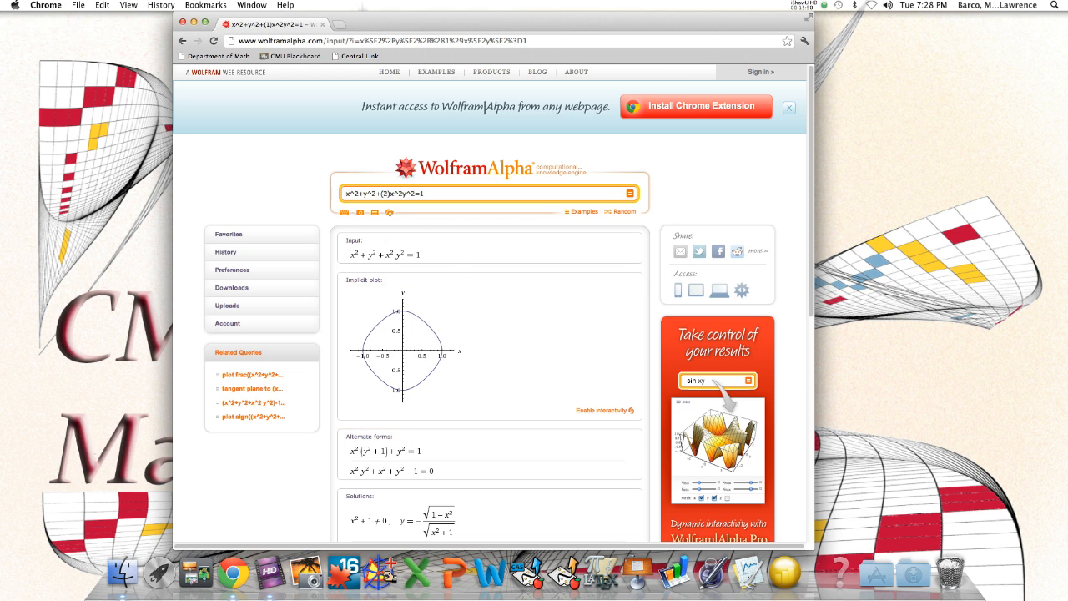
{"action": "key", "text": "Return"}
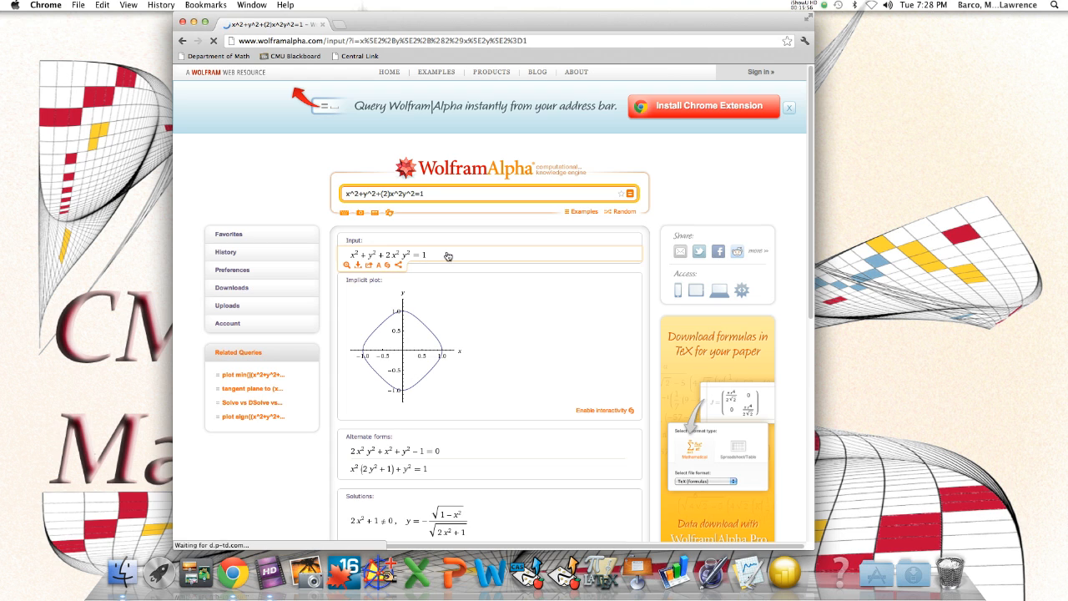
Change the coefficient in parentheses to 20 and submit the equation
{"action": "left_click", "coordinate": [386, 194]}
{"action": "type", "text": "0"}
{"action": "key", "text": "Return"}
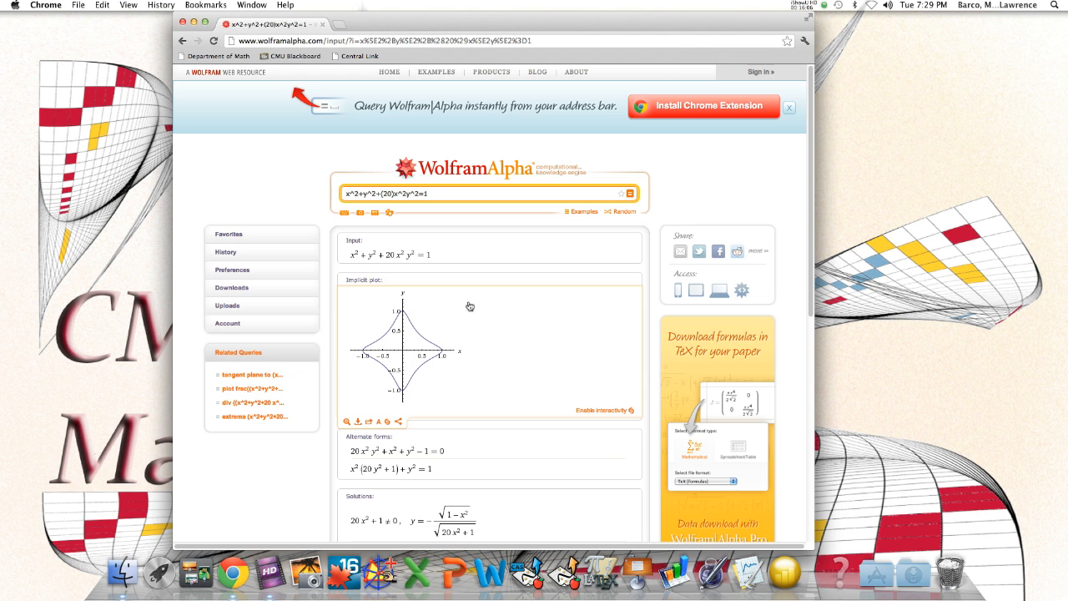
Change the coefficient in parentheses to 2000 and submit the equation
{"action": "left_click", "coordinate": [391, 193]}
{"action": "type", "text": "00"}
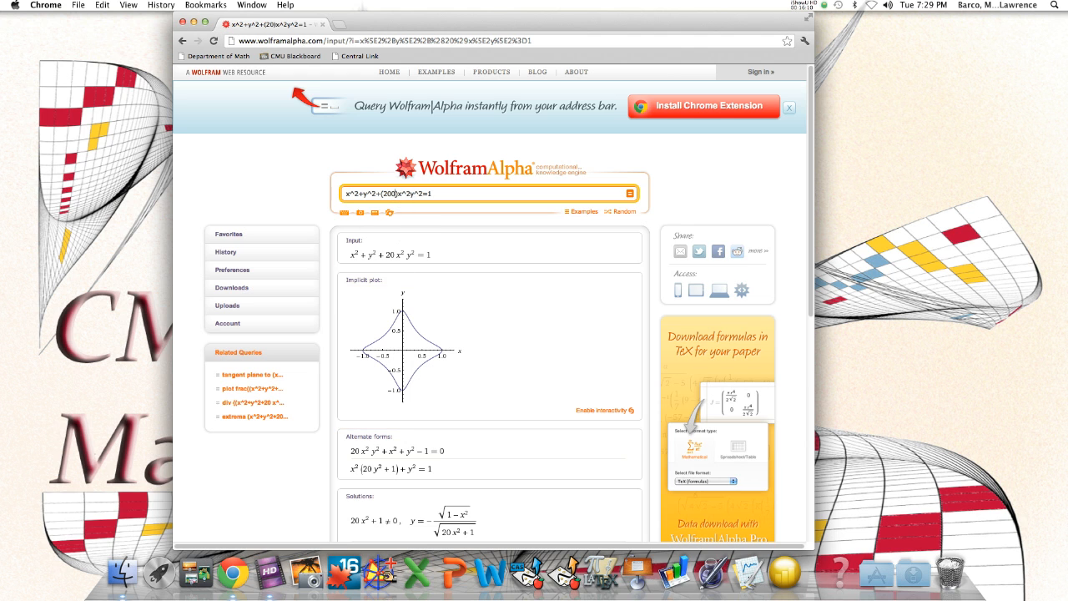
{"action": "key", "text": "Return"}
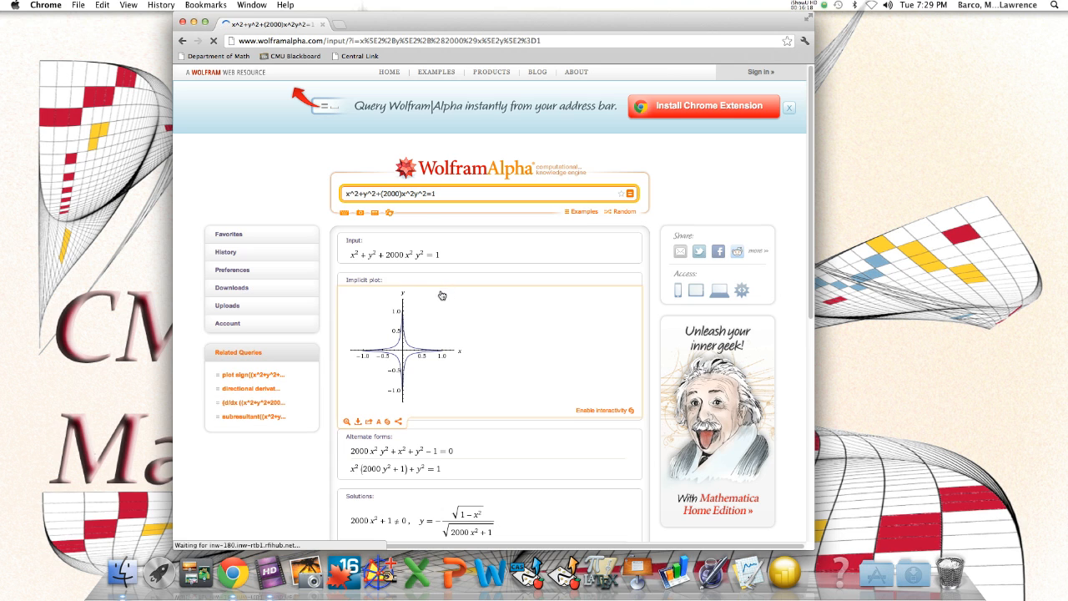
Replace the coefficient in parentheses with -1 and submit the equation
{"action": "left_click_drag", "start_coordinate": [401, 194], "coordinate": [385, 194]}
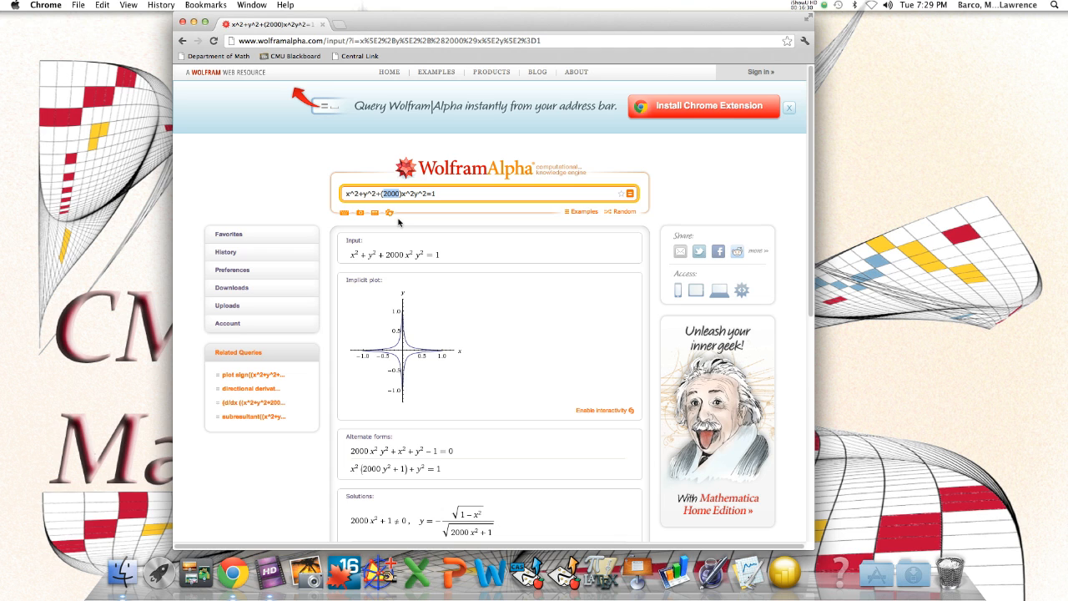
{"action": "type", "text": "-1"}
{"action": "key", "text": "Return"}
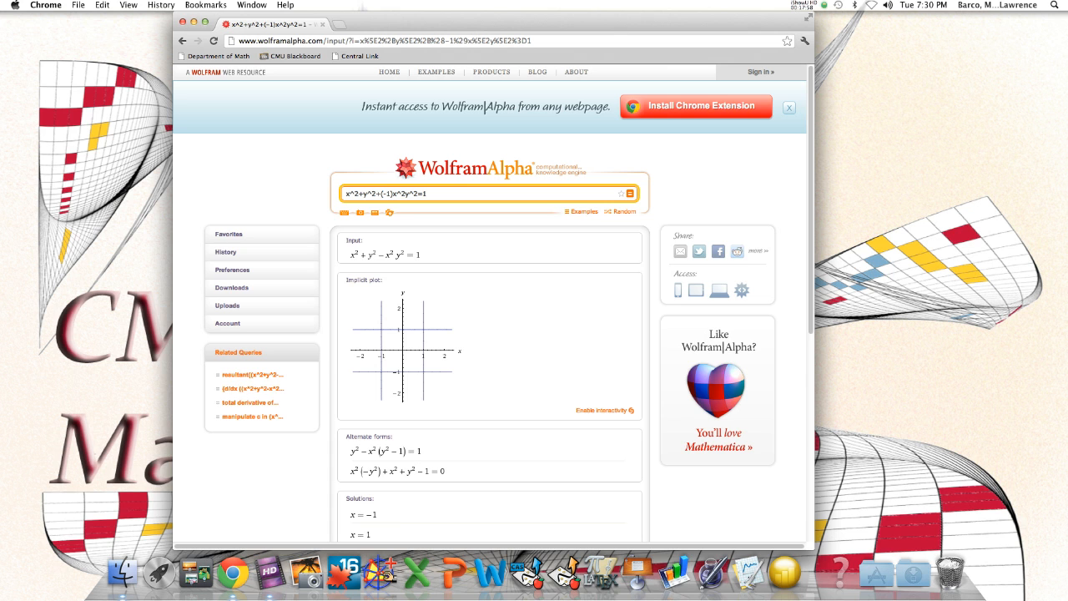
Change the coefficient in parentheses to -2, submit the equation, and close the advertisement covering the results
{"action": "left_click", "coordinate": [391, 193]}
{"action": "key", "text": "BackSpace"}
{"action": "type", "text": "2"}
{"action": "key", "text": "Return"}
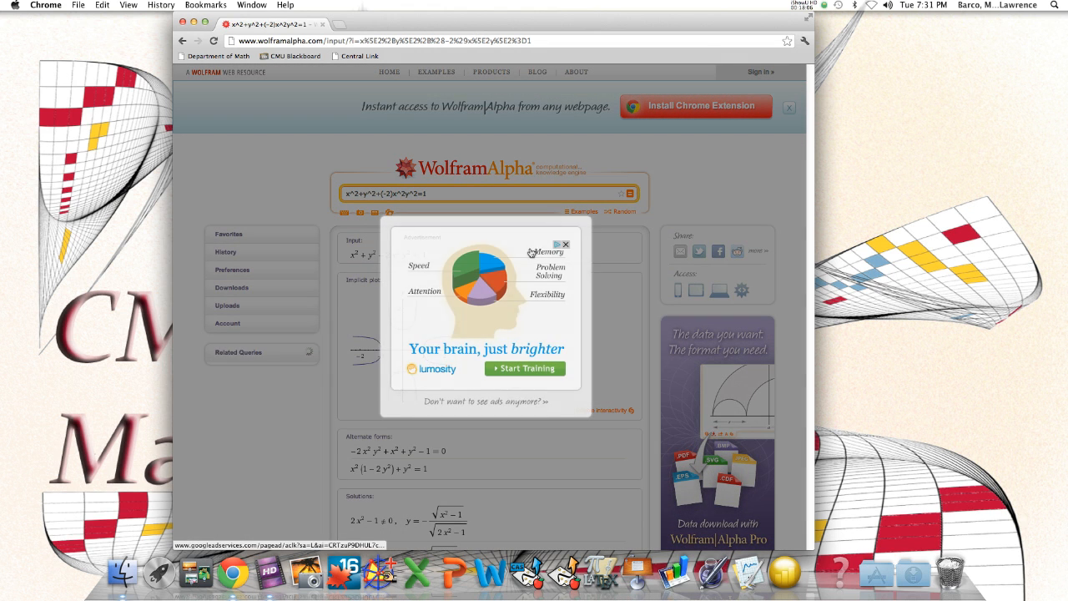
{"action": "left_click", "coordinate": [591, 222]}
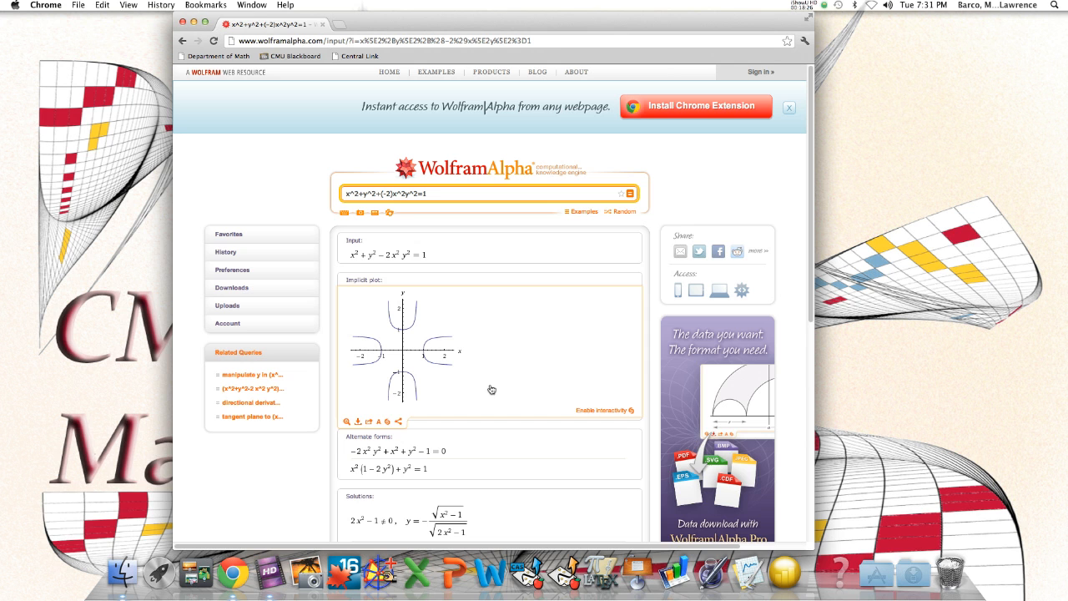
{"action": "left_click", "coordinate": [268, 572]}
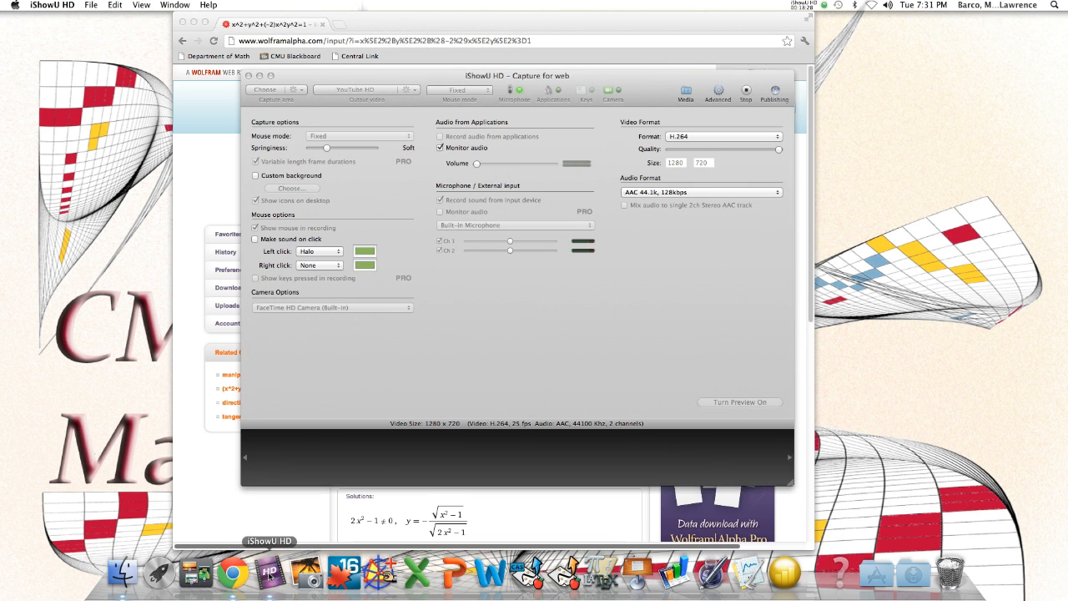